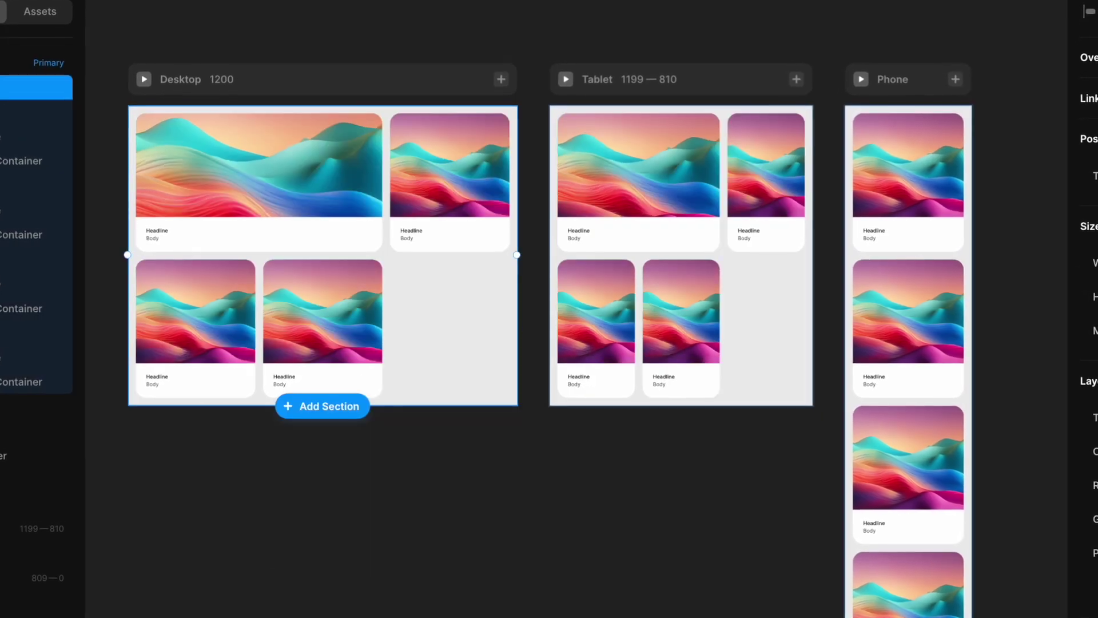
Step: Duplicate a Desktop grid card three times with Cmd+D, then add layout to the frame
click(401, 322)
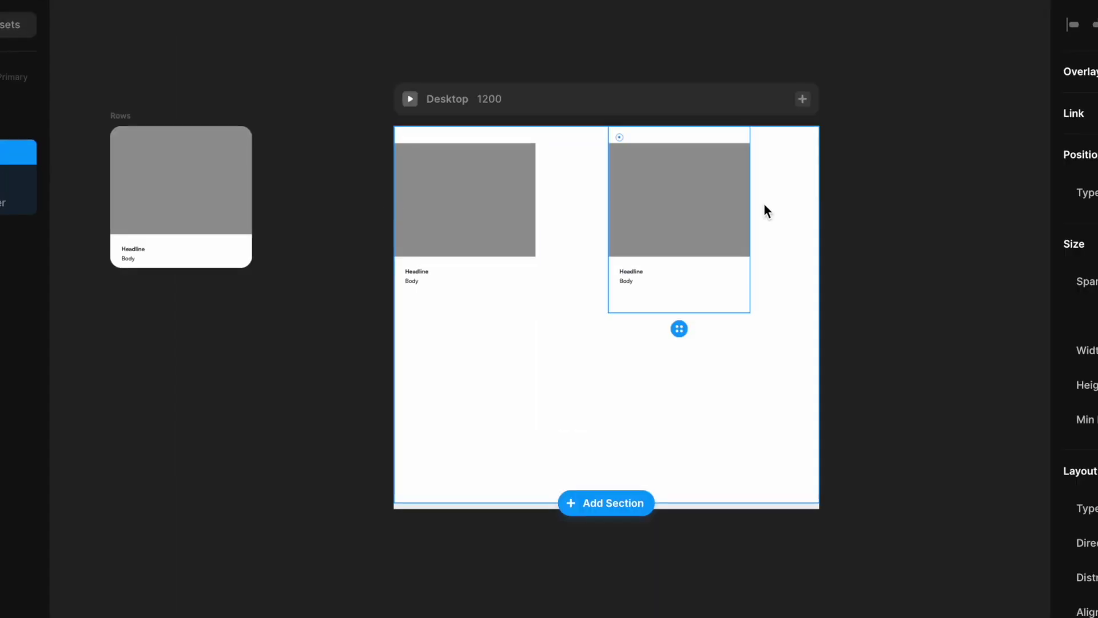
key(ctrl+d)
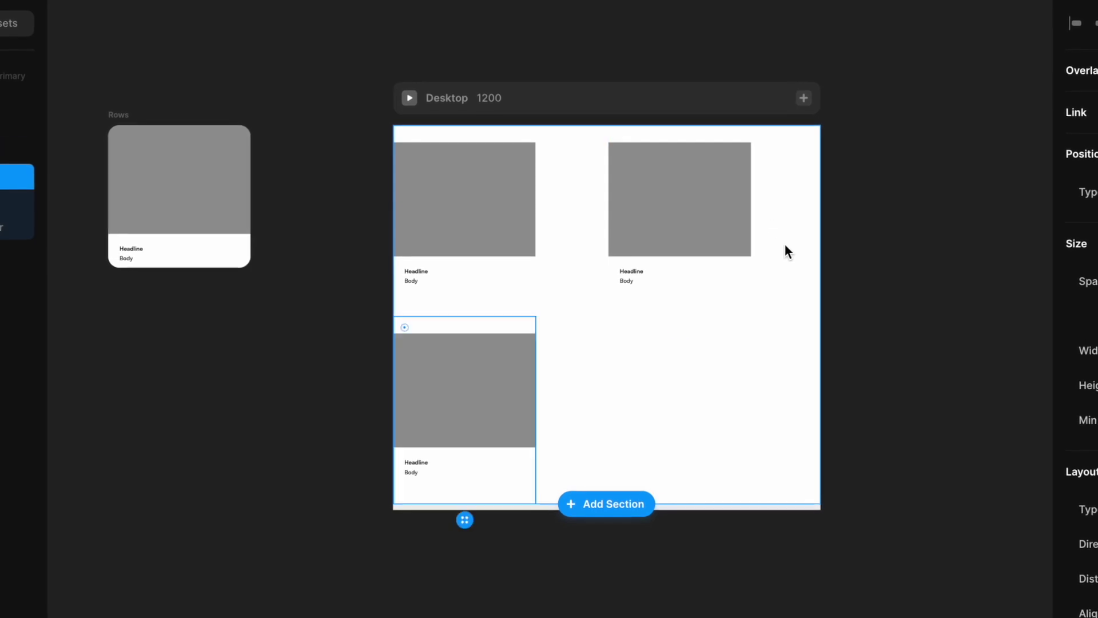
key(ctrl+d)
scroll(746, 247, up, 3)
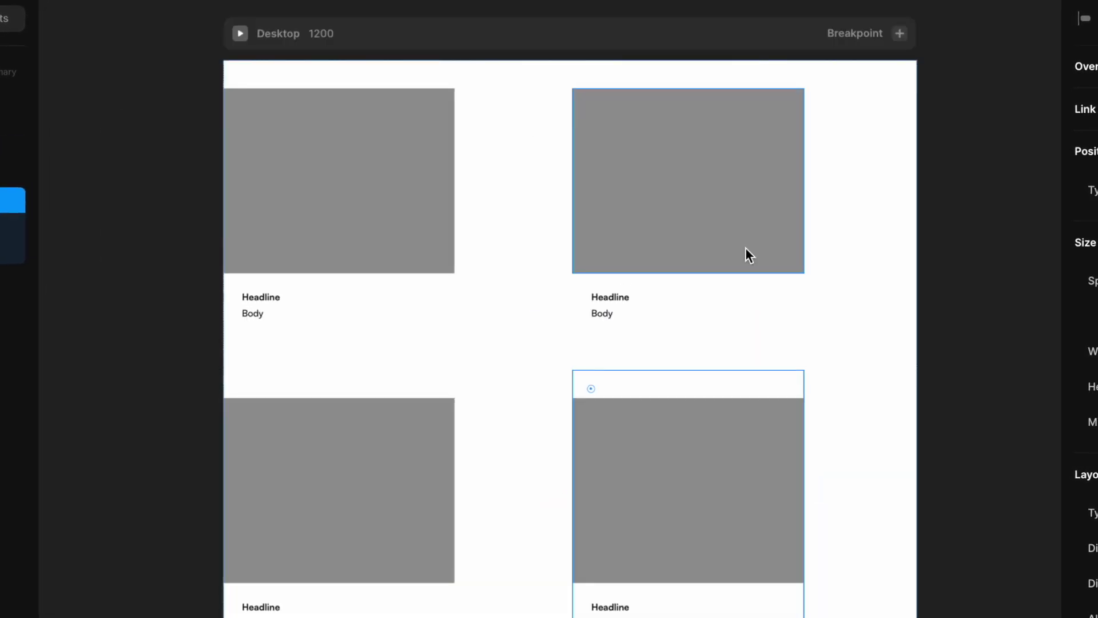
key(ctrl+d)
key(ctrl+d)
key(ctrl+d)
key(ctrl+d)
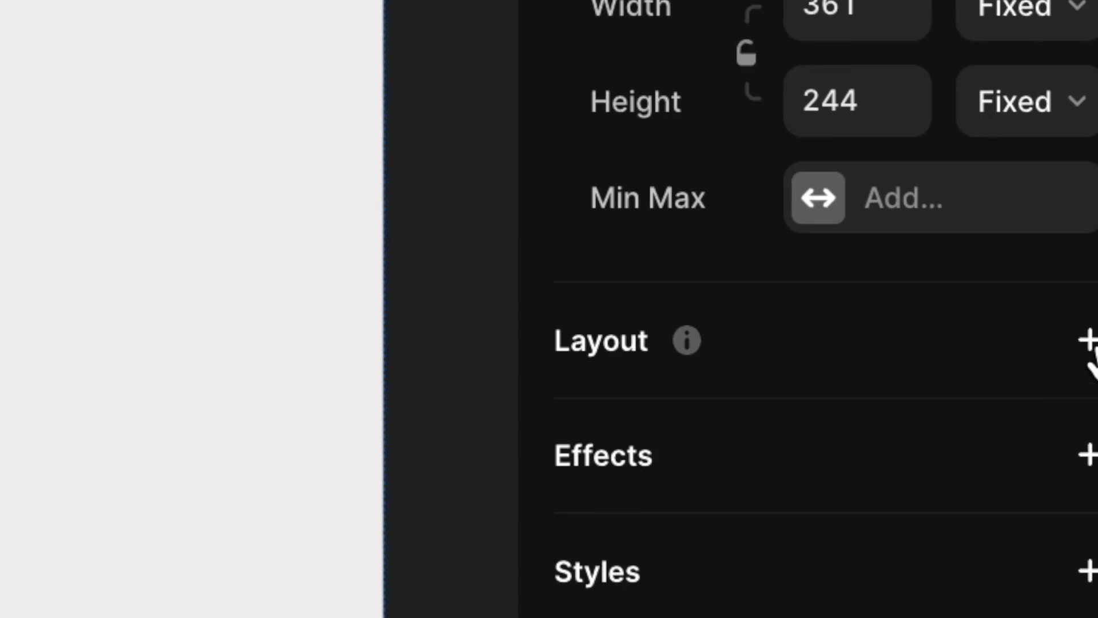
click(1086, 338)
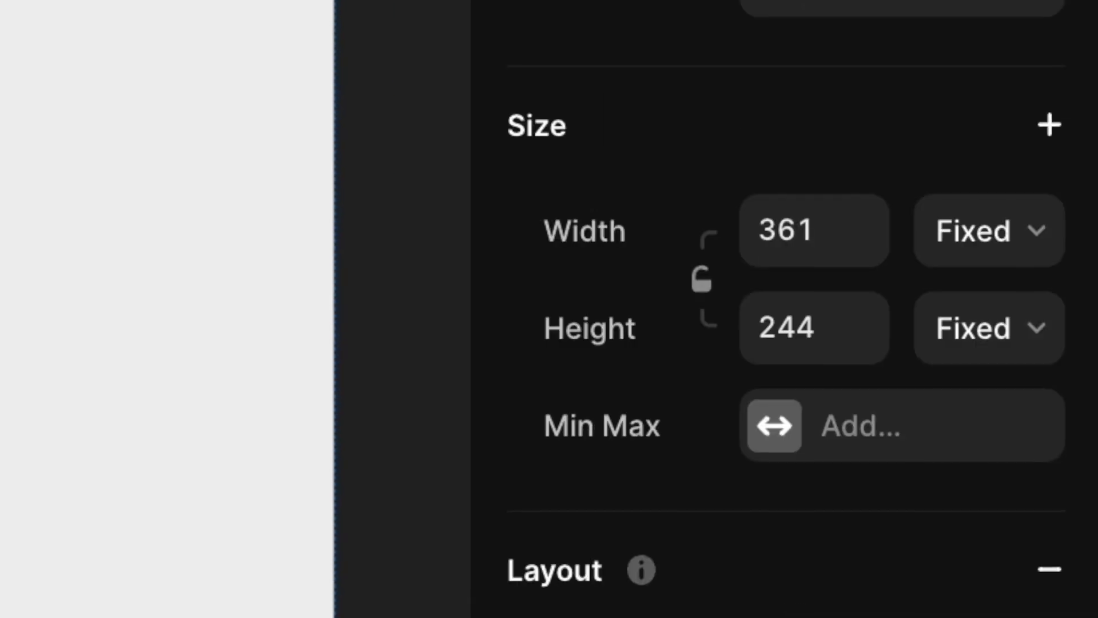
click(1055, 113)
Step: Draw a 343×376 frame with corner radius 32 and name it Card
click(1021, 260)
click(1007, 246)
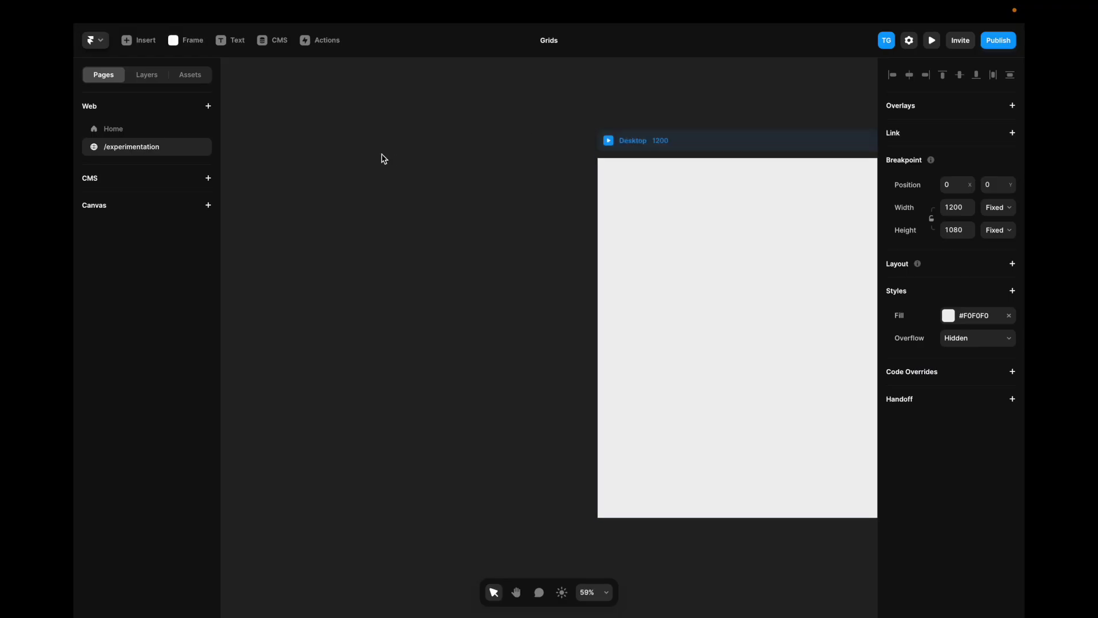
key(f)
mouse_move(360, 158)
mouse_down()
mouse_move(483, 269)
mouse_move(473, 282)
mouse_up()
click(957, 433)
text(32)
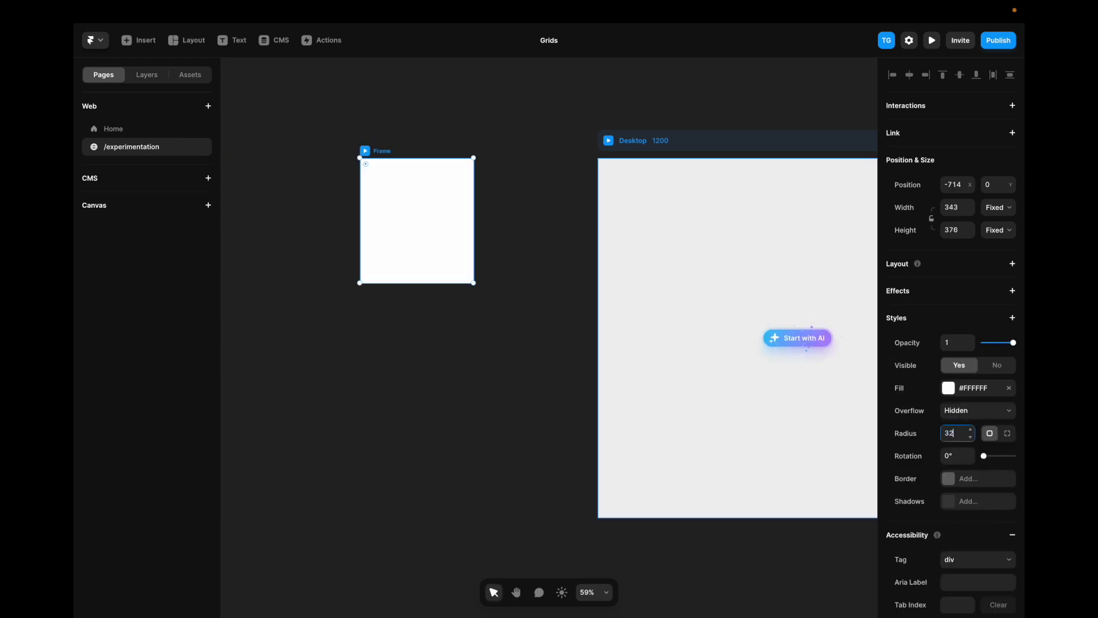
key(Return)
click(146, 74)
key(super+r)
text(Card)
key(Return)
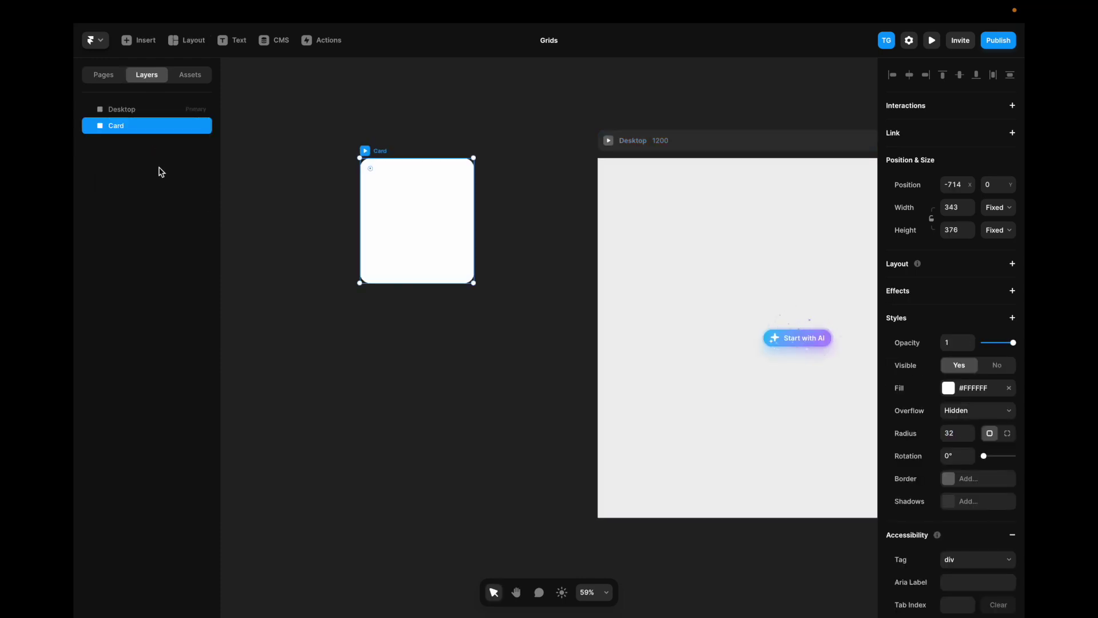
Step: Draw a frame named Image across the card's top, then start a text layer below it
key(f)
mouse_move(361, 158)
mouse_down()
mouse_move(449, 196)
mouse_move(474, 245)
mouse_up()
key(super+r)
text(Image)
key(Return)
key(t)
click(368, 253)
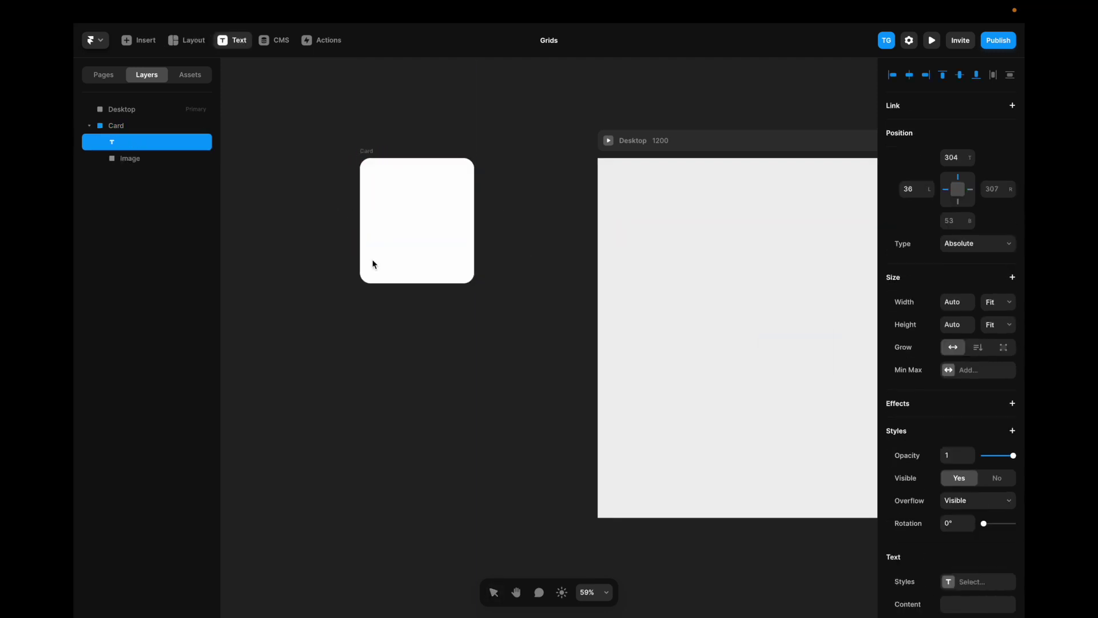
Step: Type 'Headline' in the new text layer, keeping Regular weight
scroll(362, 255, up, 5)
text(Headline)
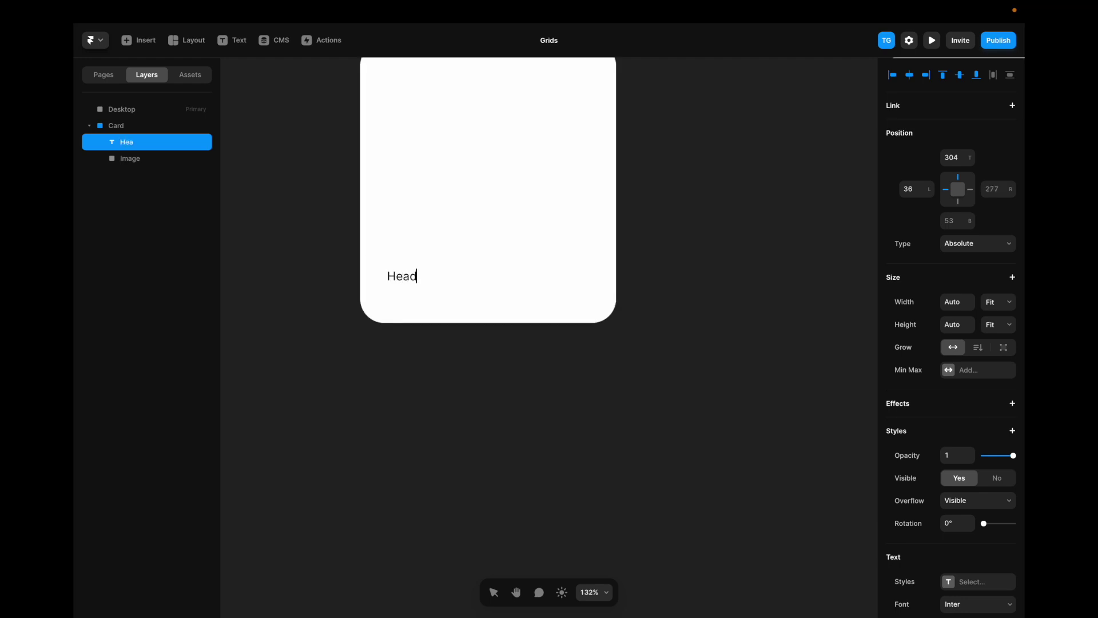
key(Escape)
scroll(973, 400, down, 3)
click(972, 492)
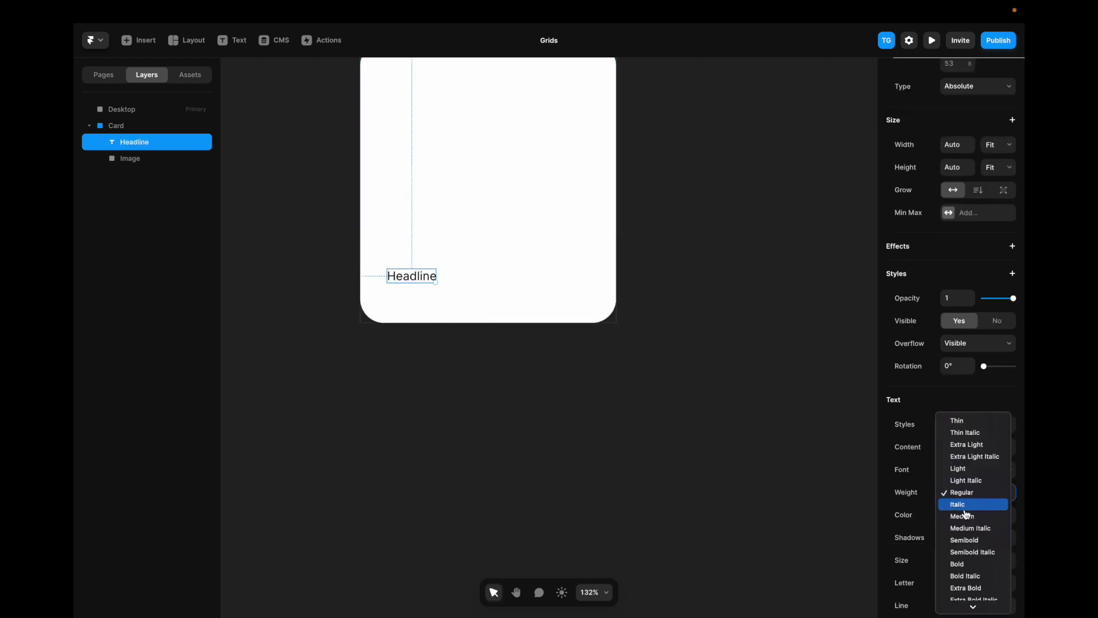
key(Escape)
Step: Duplicate the Headline just below and change the copy's text to 'Body', weight Regular
alt+drag(411, 281, 413, 293)
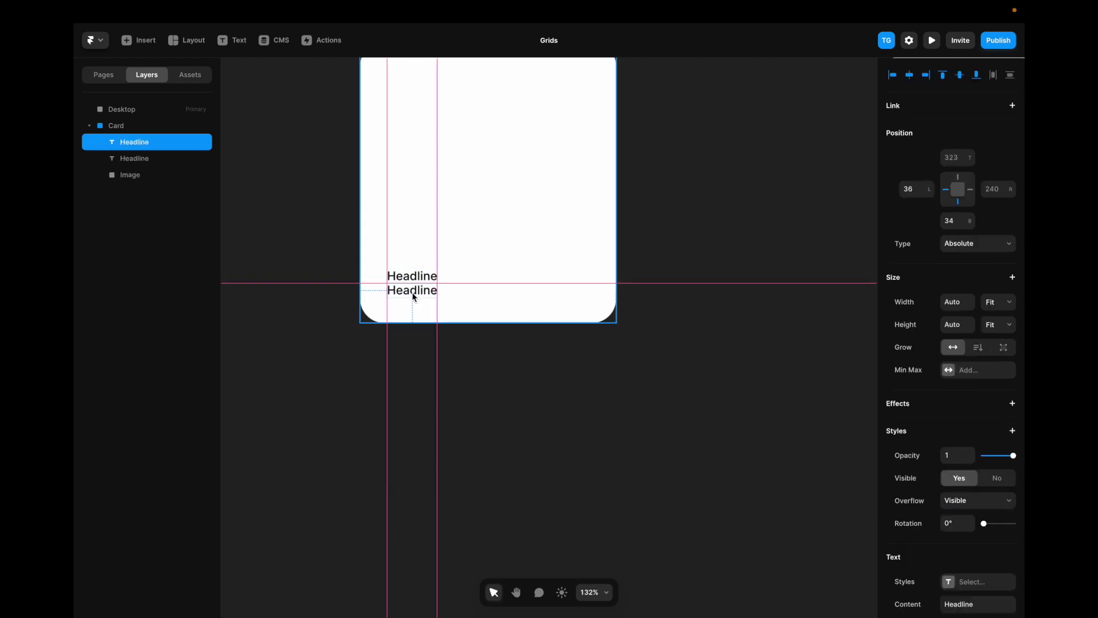
double_click(413, 292)
text(Body)
key(Escape)
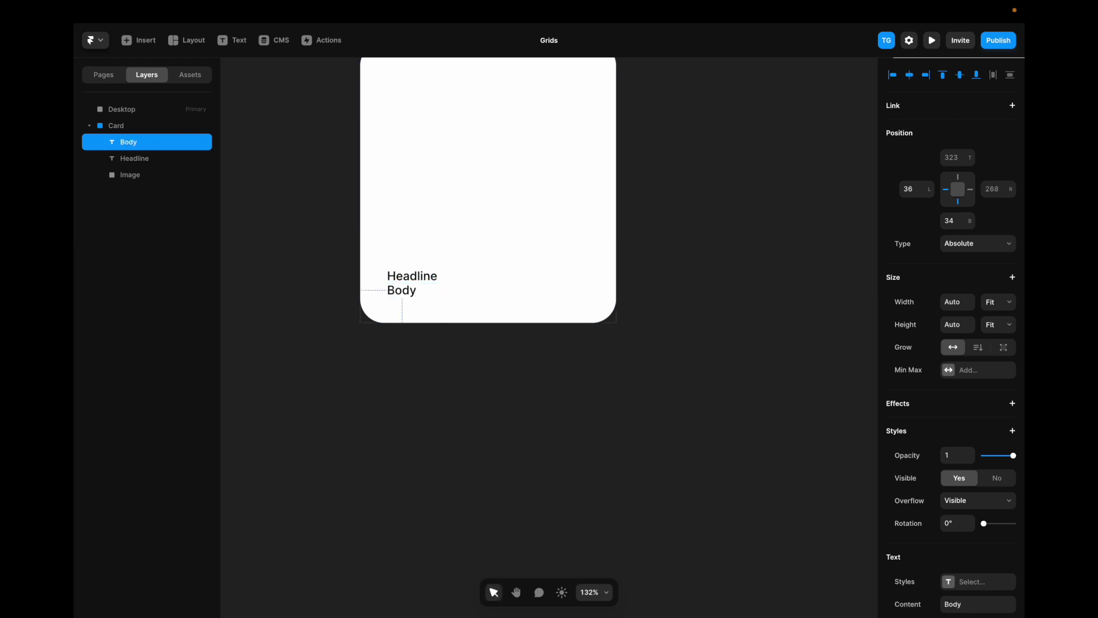
scroll(972, 458, down, 3)
click(972, 486)
click(966, 470)
key(Escape)
Step: Set the Body text's opacity to 0.5 and add Headline to the selection
click(958, 292)
text(0.5)
shift+click(407, 277)
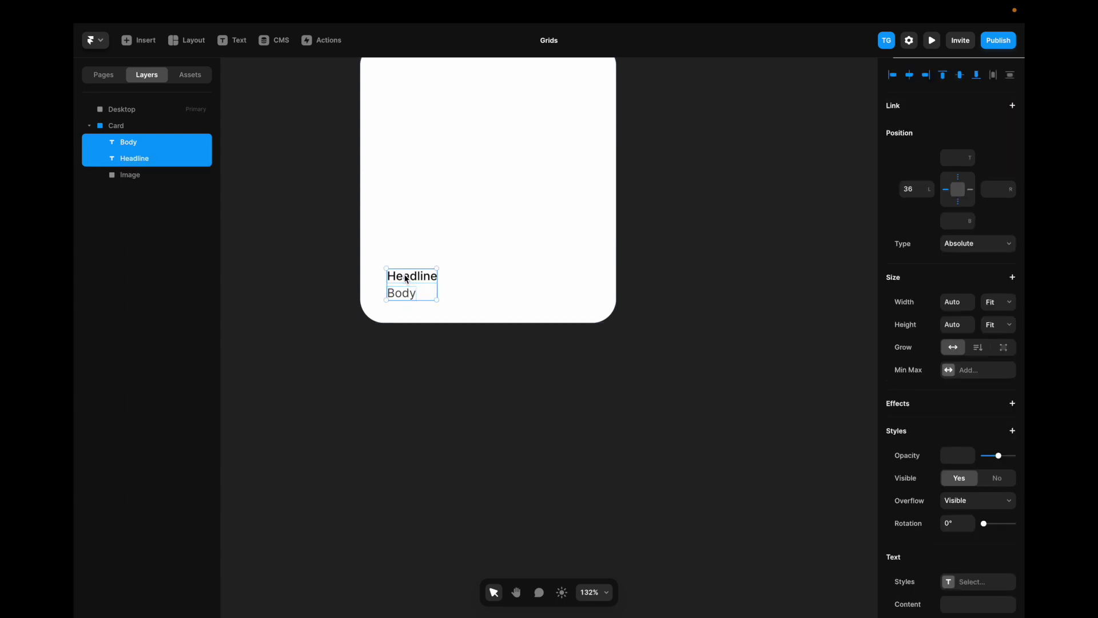
Step: Wrap Headline and Body in a left-aligned stack with gap 4 named Text Container
right_click(406, 278)
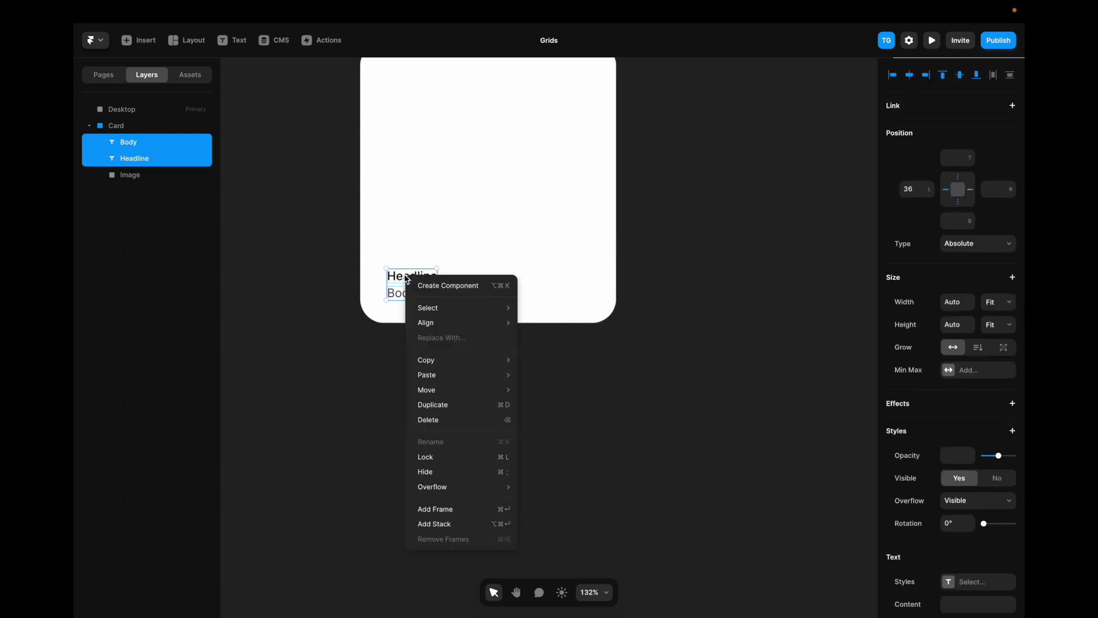
click(461, 523)
click(952, 503)
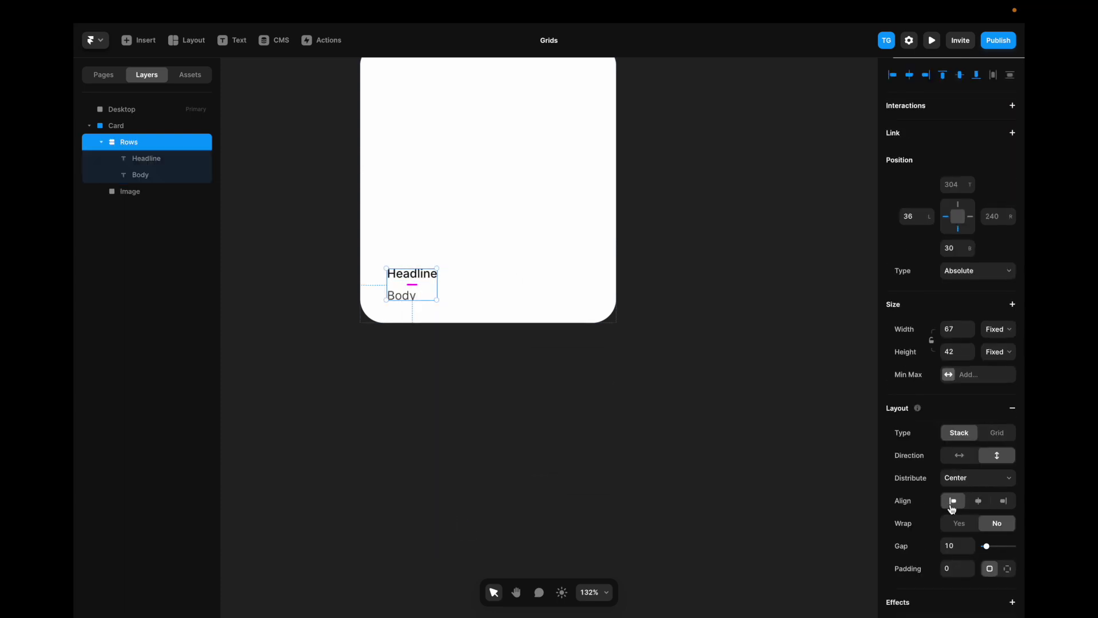
click(955, 546)
text(4)
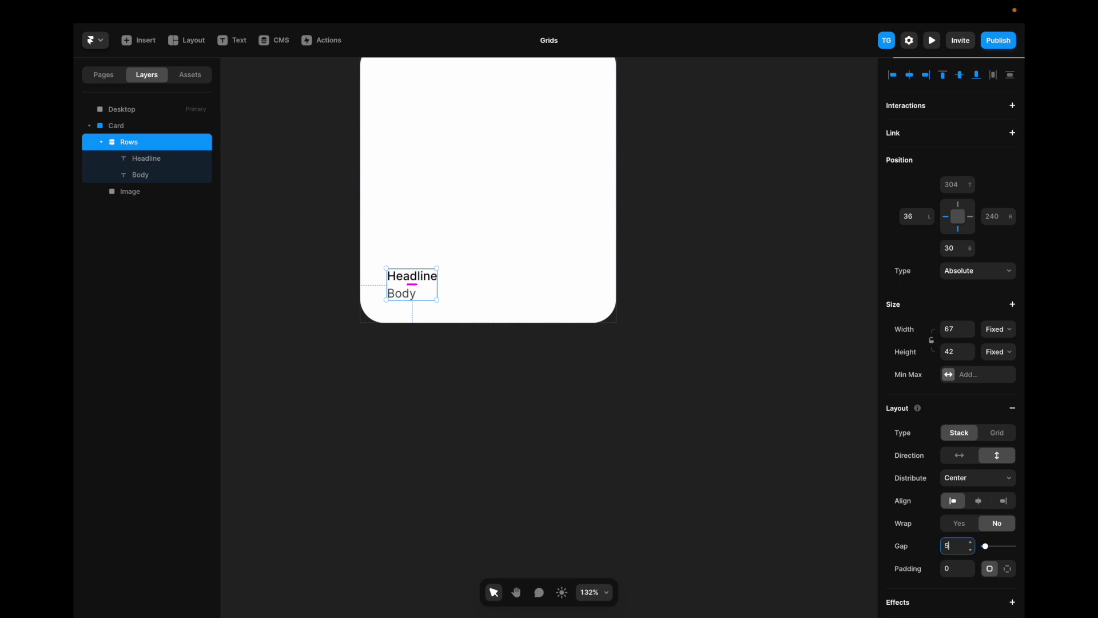
key(Return)
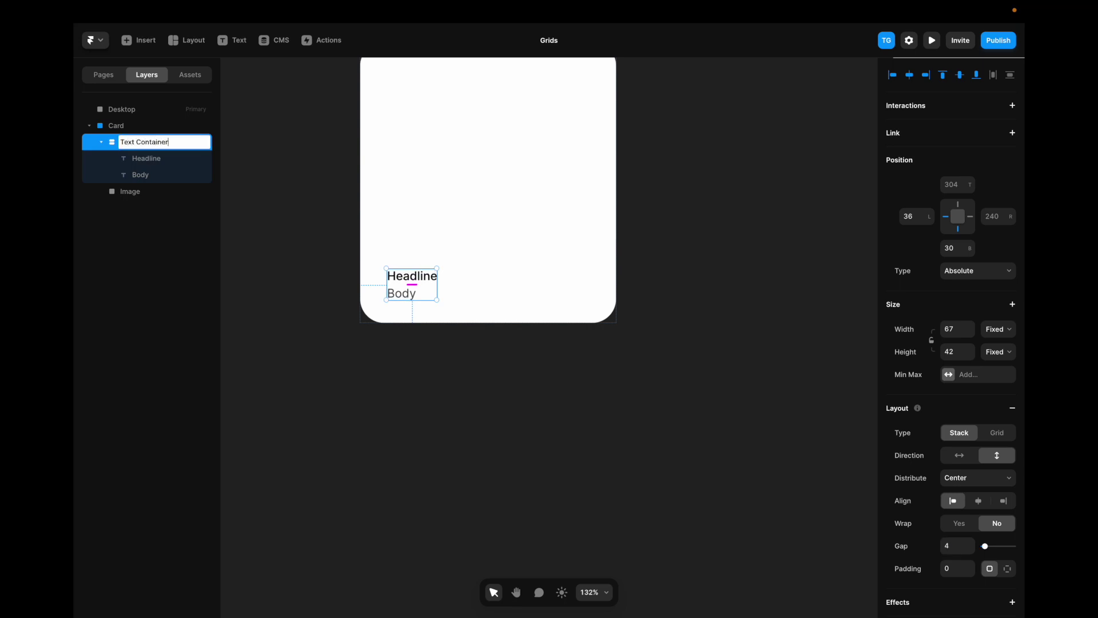
key(Return)
click(124, 130)
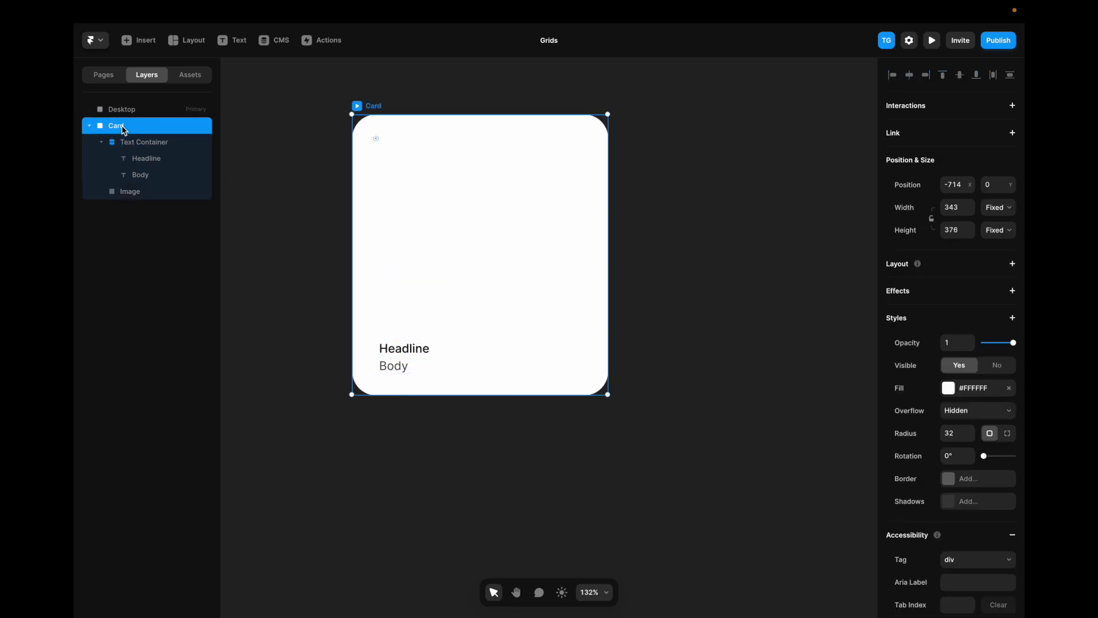
Step: Give the Card a vertical stack layout, fit-content height and a width of 400
click(1013, 265)
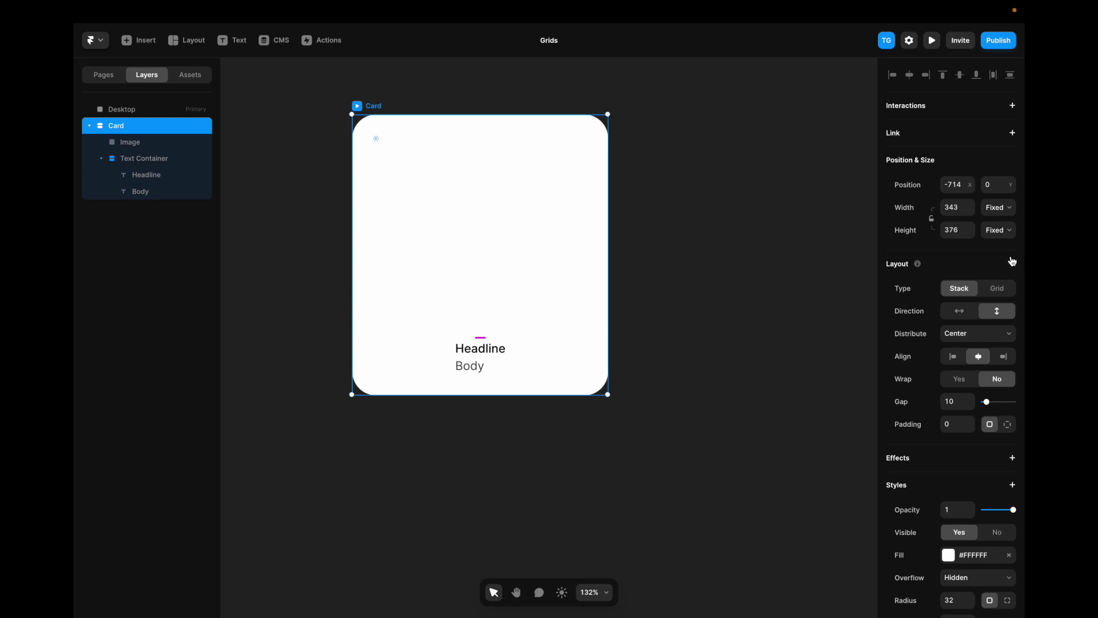
click(1003, 231)
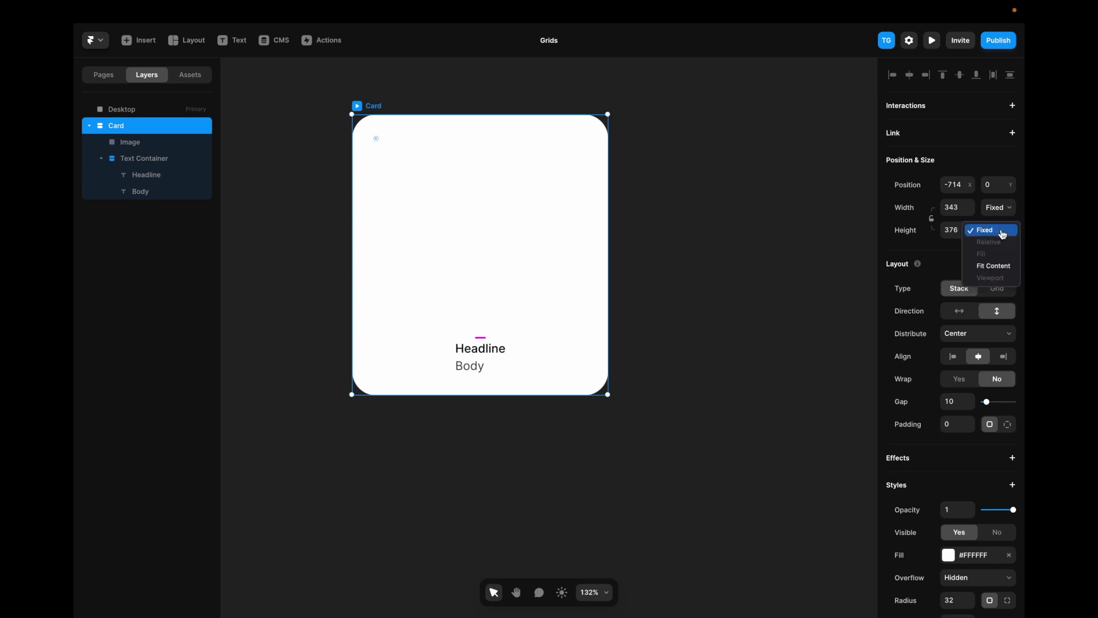
click(995, 265)
click(955, 208)
text(400)
key(Return)
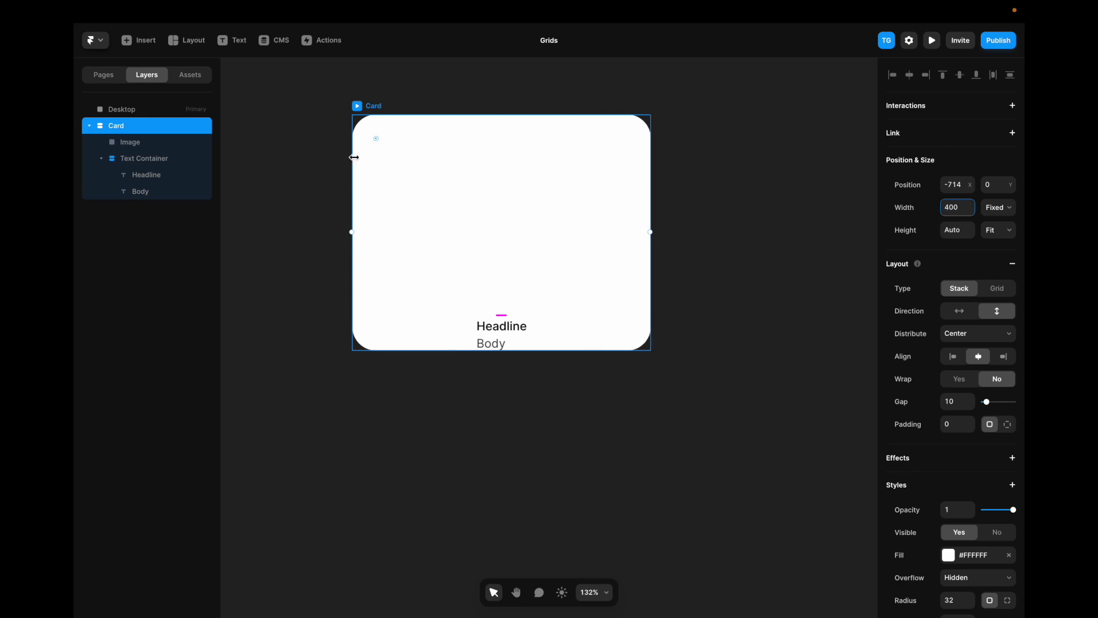
click(140, 144)
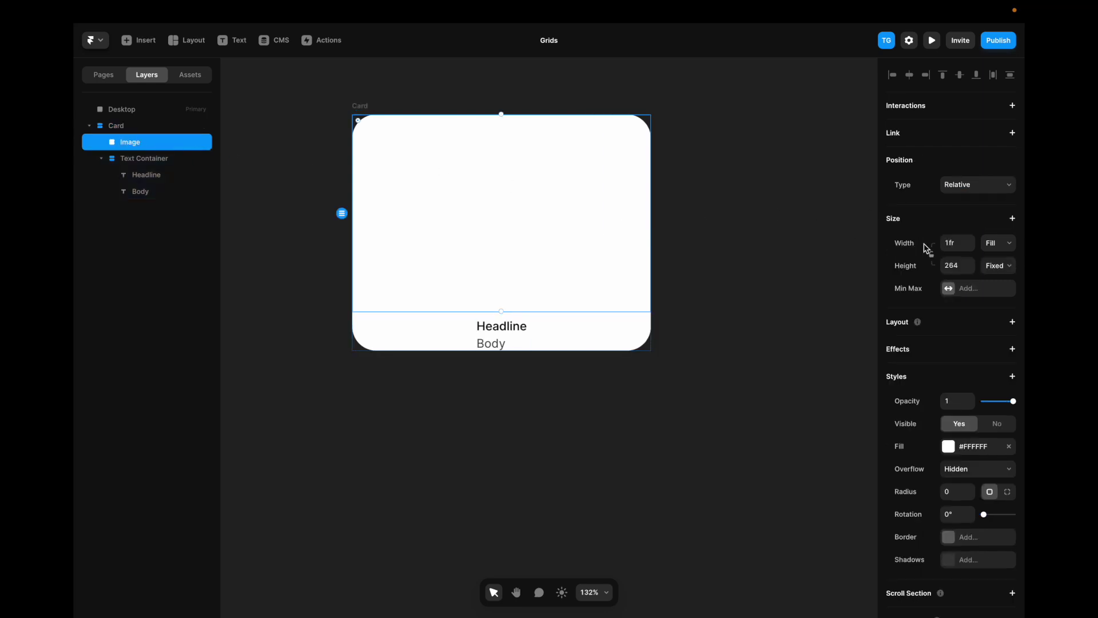
Step: Set the Image height to 320
click(956, 266)
text(320)
key(Return)
Step: Make the Text Container fill the card width with 32 padding and fit-content height
click(140, 158)
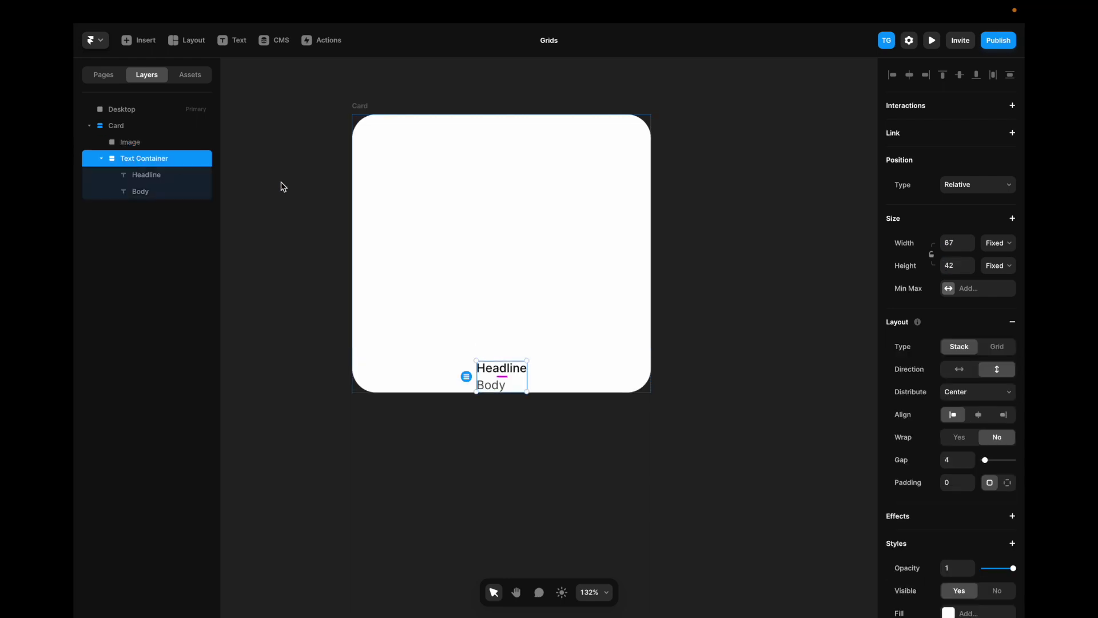
click(992, 245)
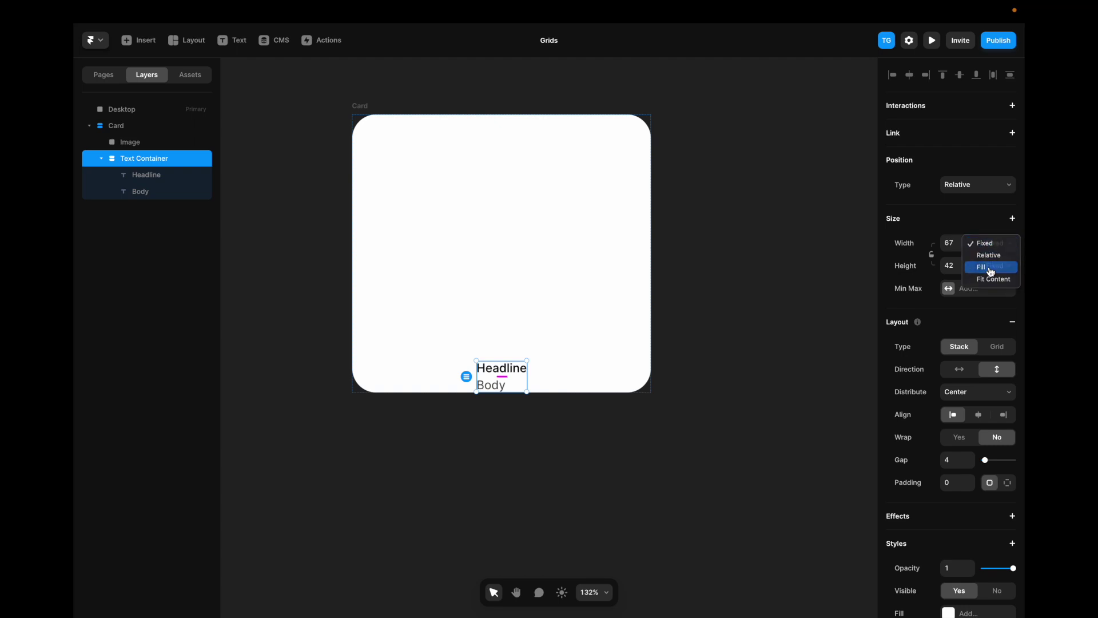
click(992, 267)
click(958, 483)
text(32)
key(Return)
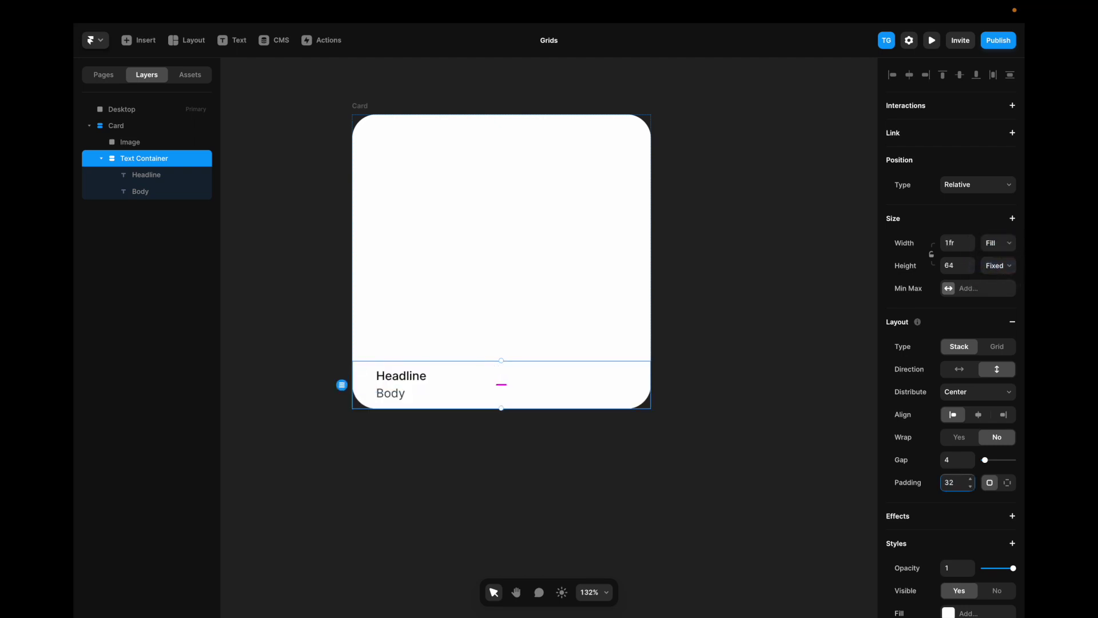
click(984, 267)
click(988, 302)
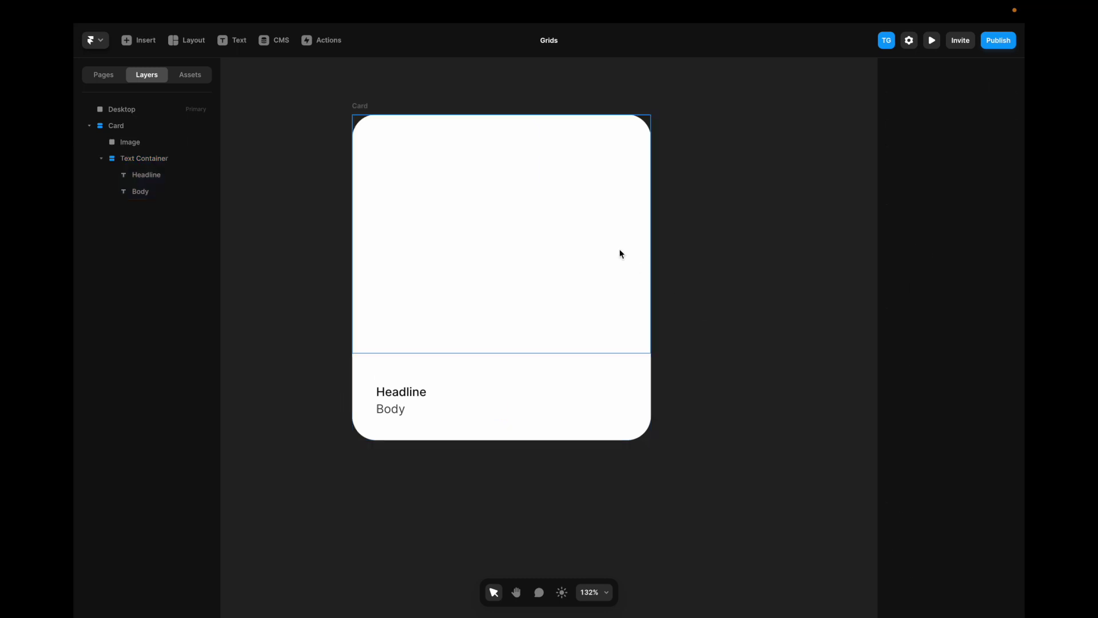
click(360, 108)
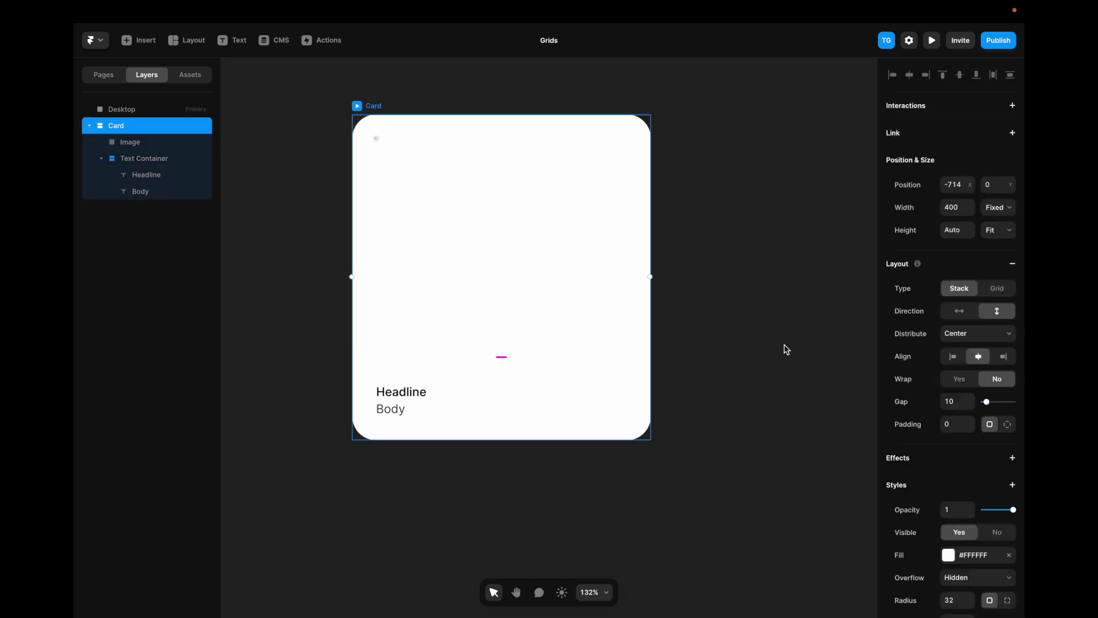
Step: Set the Card's gap to 0
click(958, 405)
key(BackSpace)
key(BackSpace)
text(0)
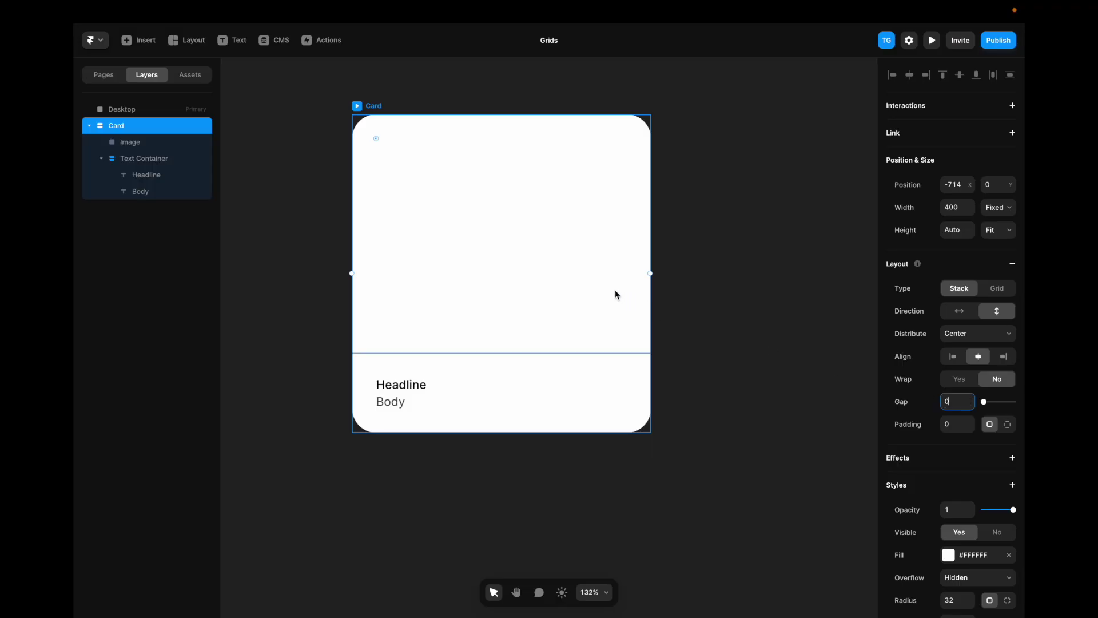
Step: Fill the Image frame with an uploaded rainbow wave picture
click(616, 291)
click(949, 446)
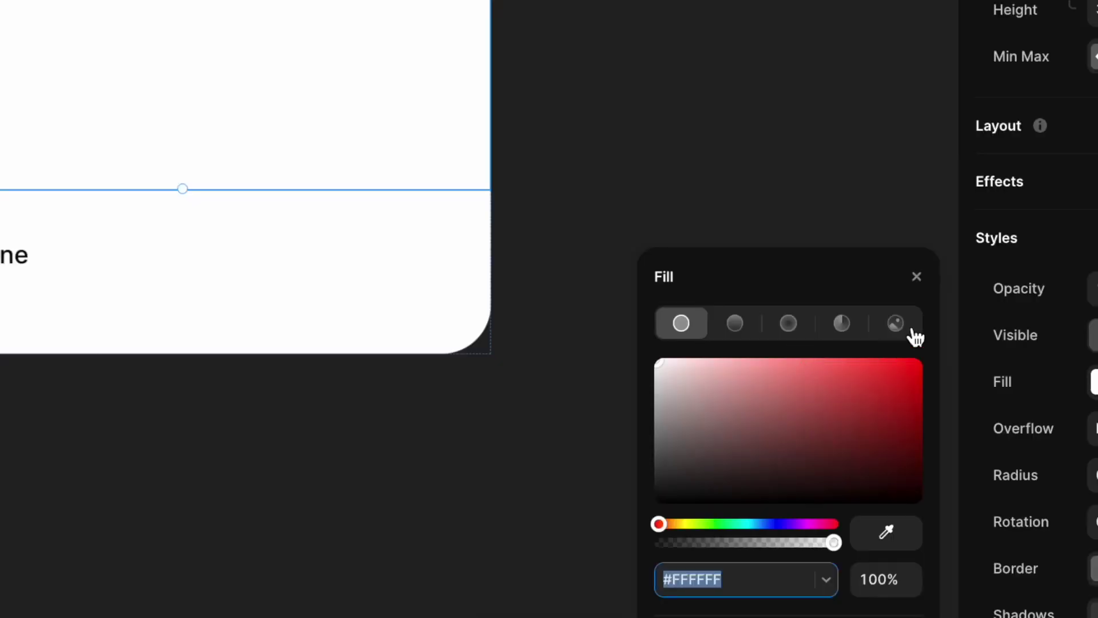
click(847, 416)
click(813, 455)
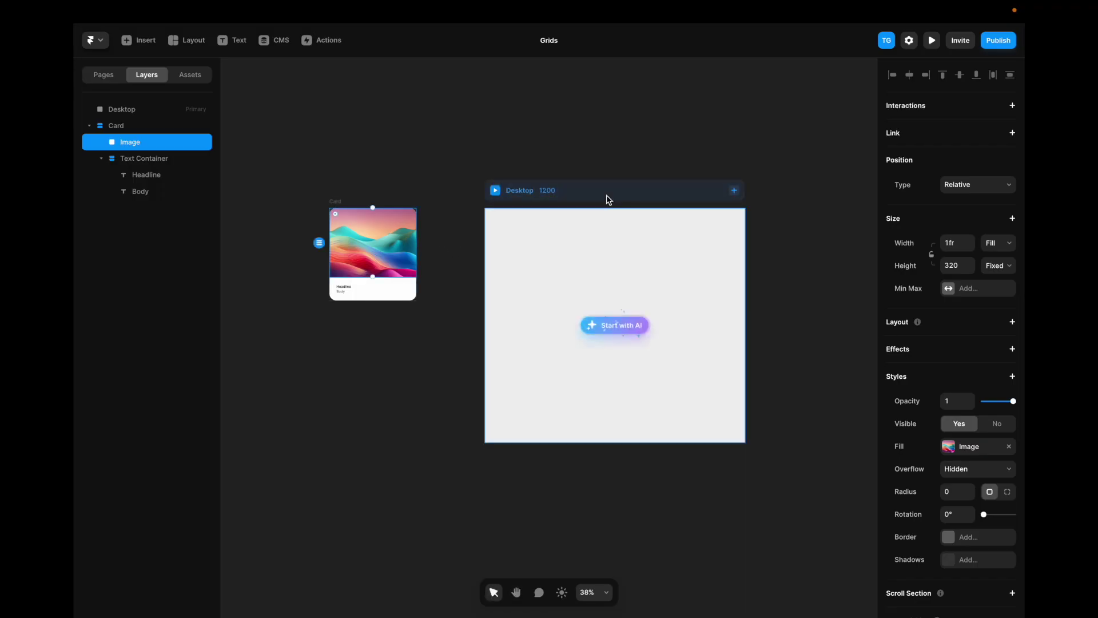
Step: Give Desktop a layout and #EDEDED fill, then draw a frame covering the whole breakpoint
click(608, 195)
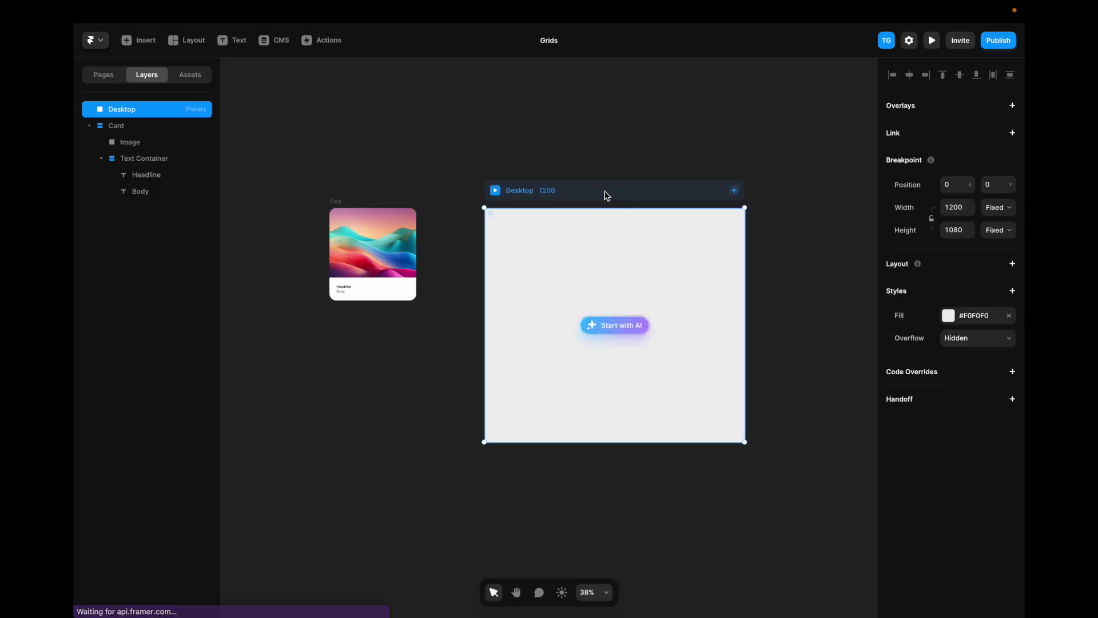
click(1012, 264)
click(950, 482)
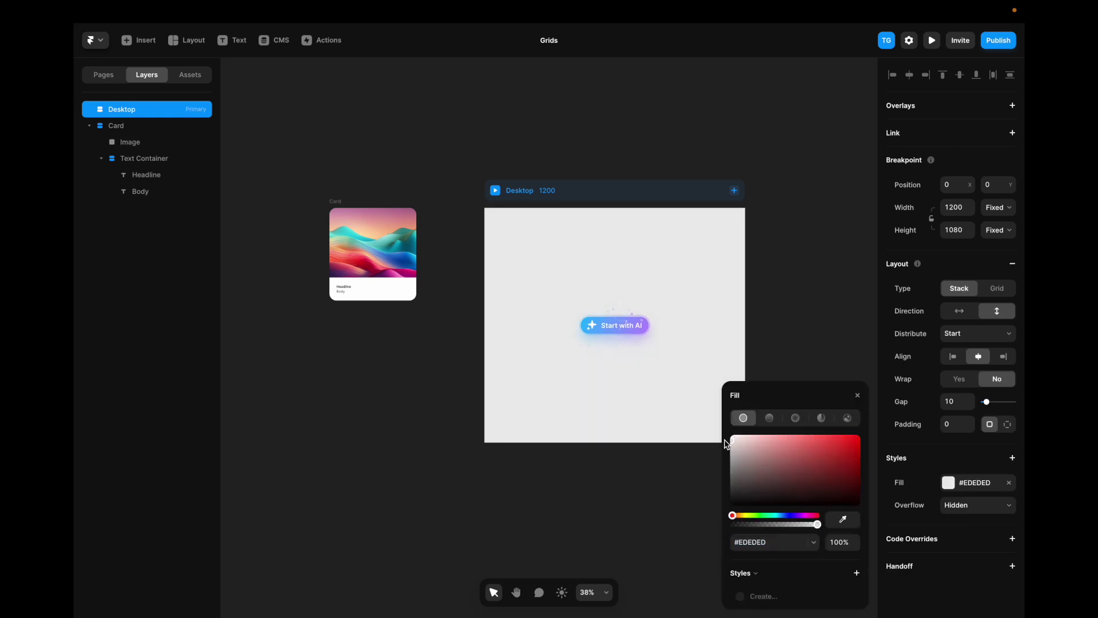
key(f)
drag(484, 208, 746, 443)
Step: Turn the new frame into a grid layout and remove its fill
click(1012, 322)
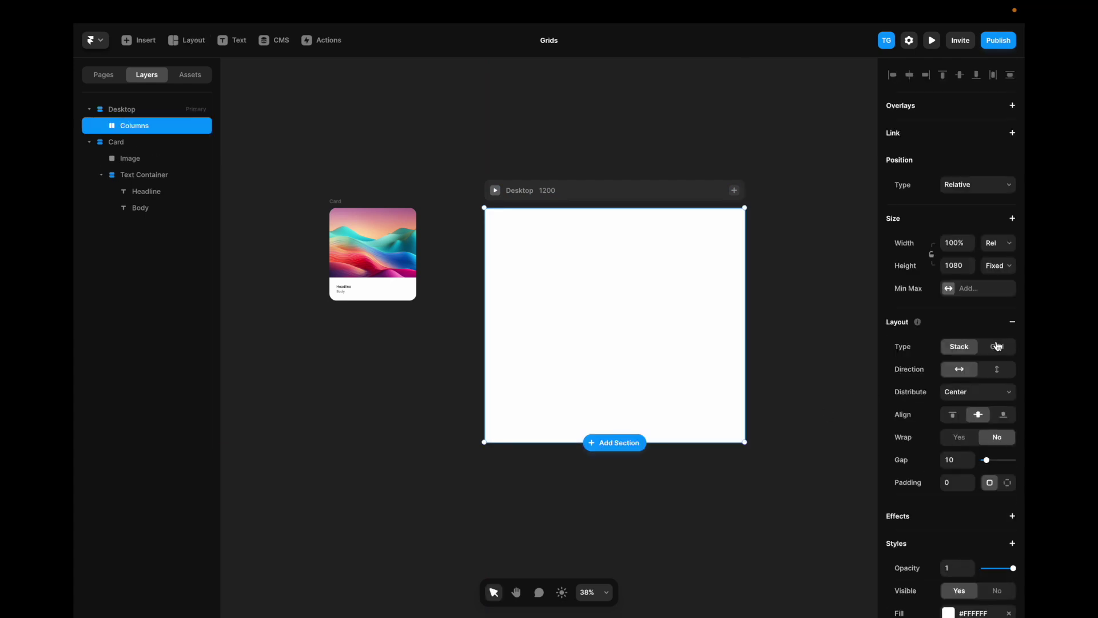
click(998, 347)
click(1009, 591)
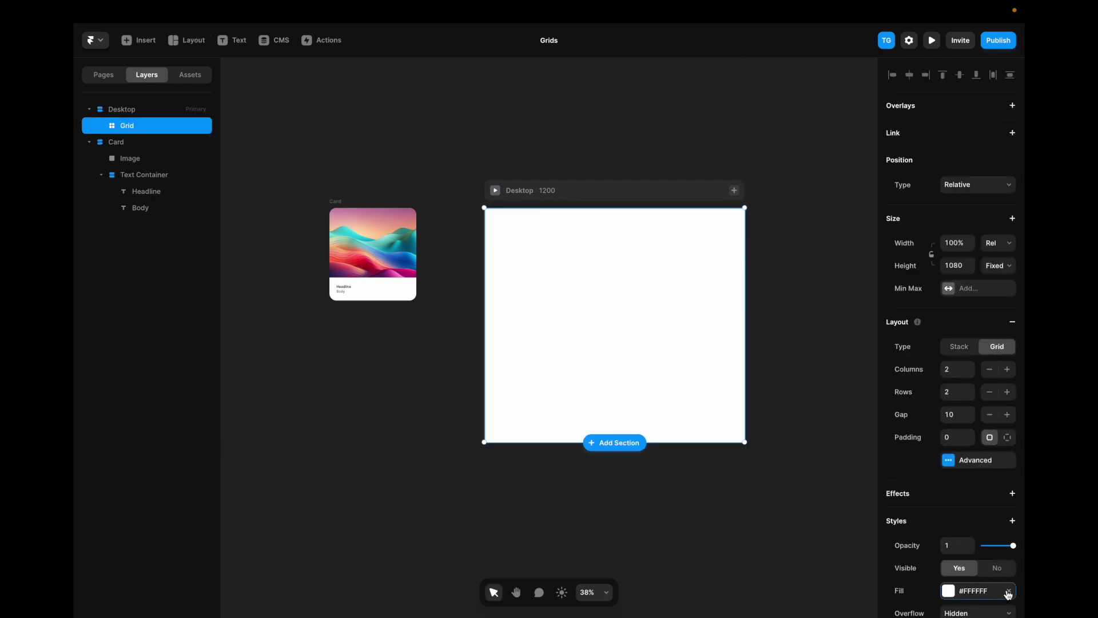
Step: Copy the original Card and paste it into the grid to get four cards
click(335, 202)
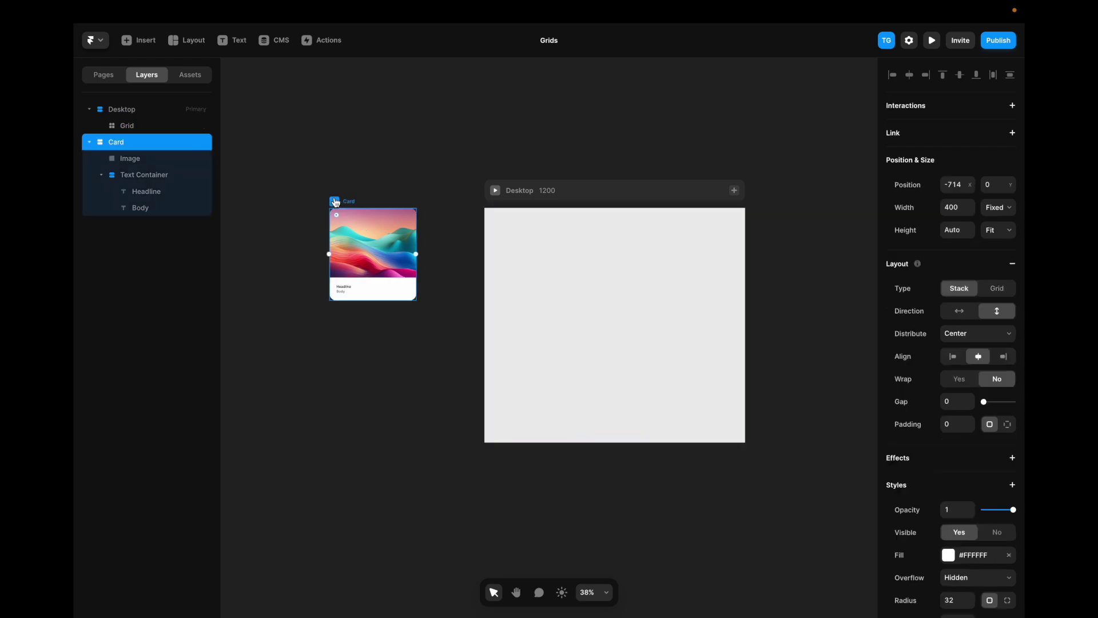
key(ctrl+c)
click(555, 265)
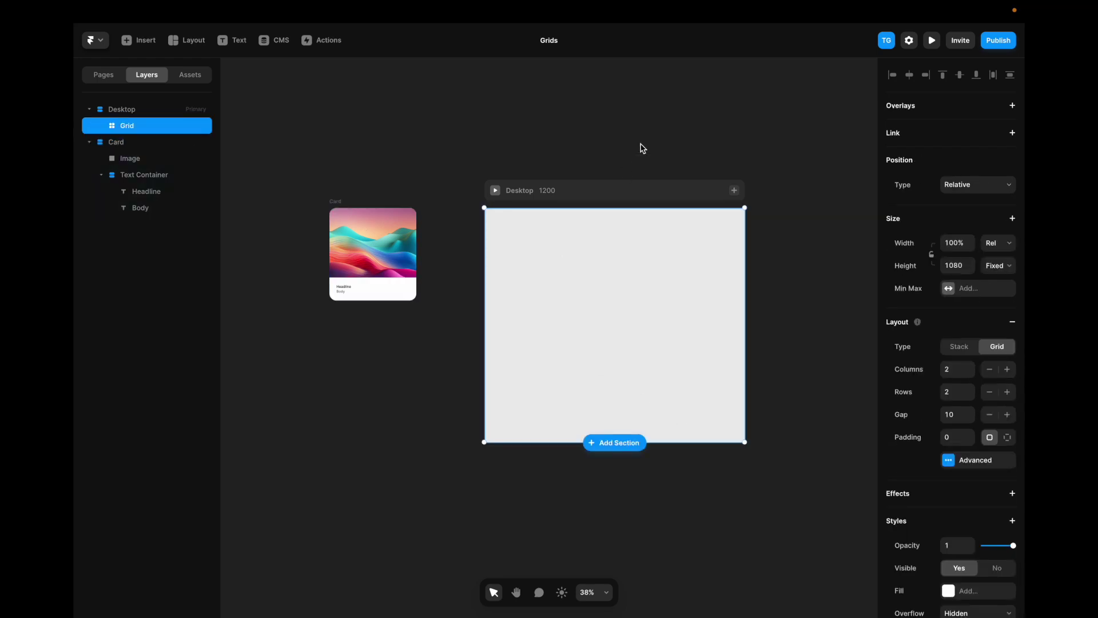
key(ctrl+v)
key(ctrl+v)
key(ctrl+v)
key(ctrl+v)
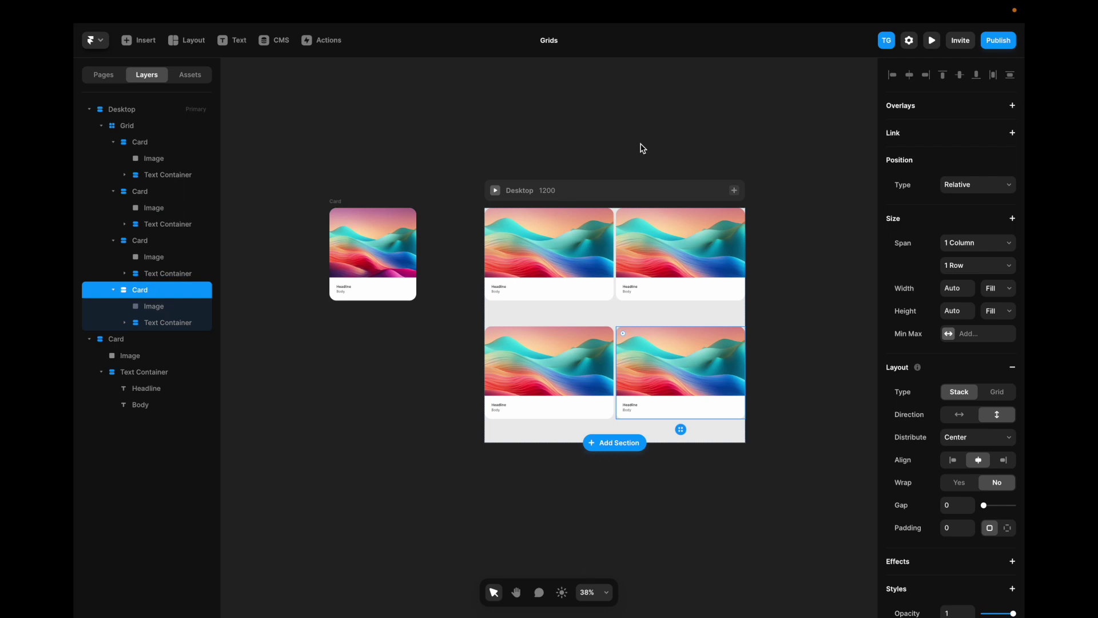
click(647, 192)
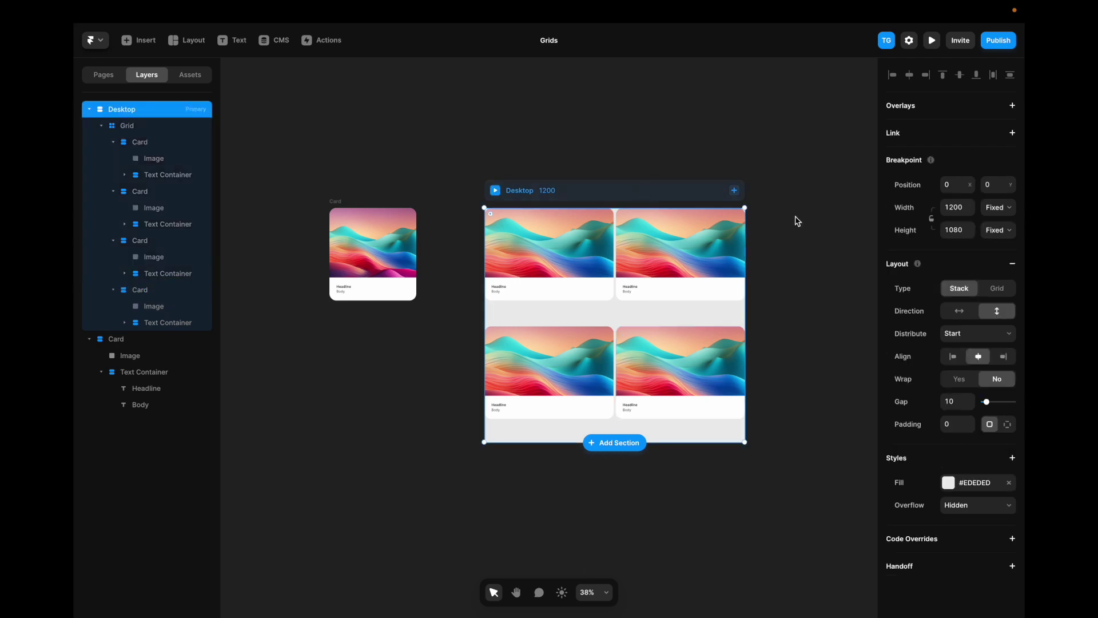
Step: Make Desktop, the grid and the grid rows all fit their content in height
click(996, 232)
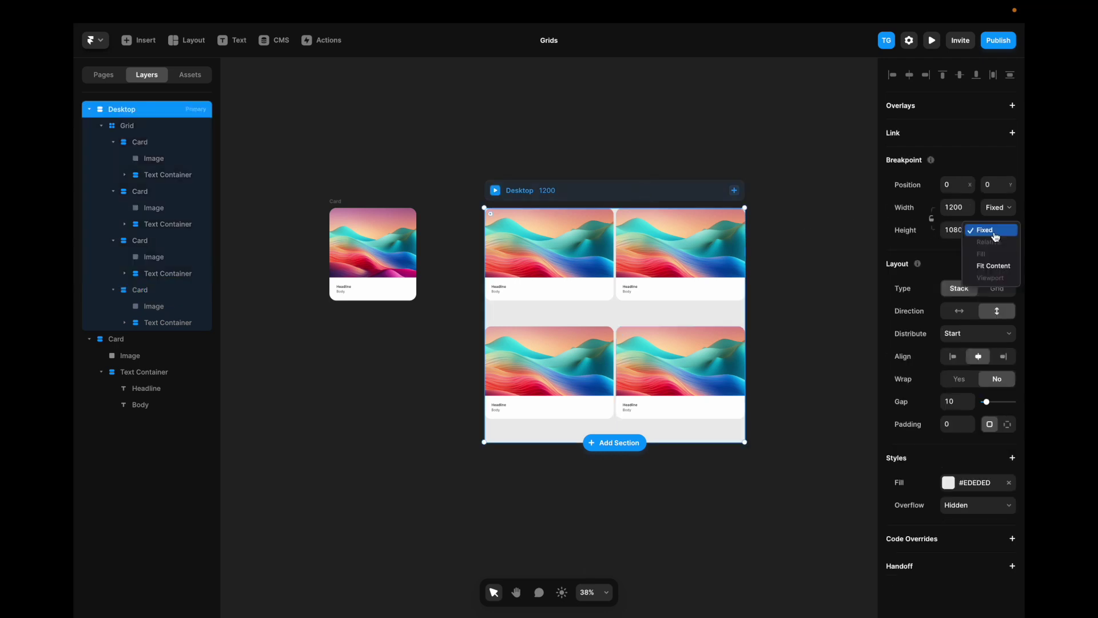
click(993, 265)
click(663, 313)
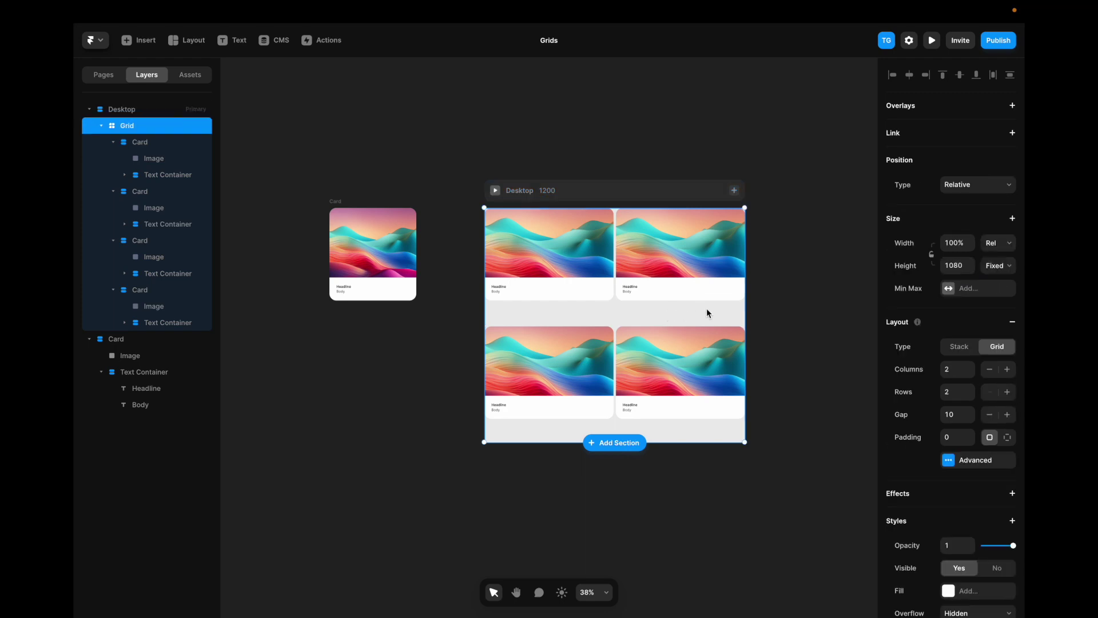
click(989, 268)
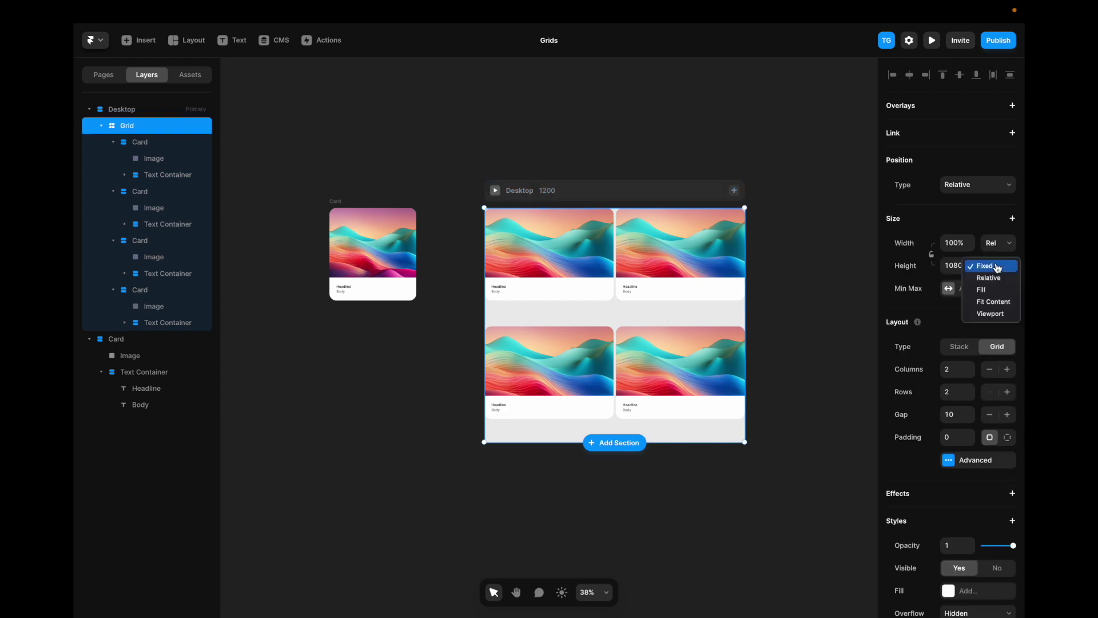
click(1001, 303)
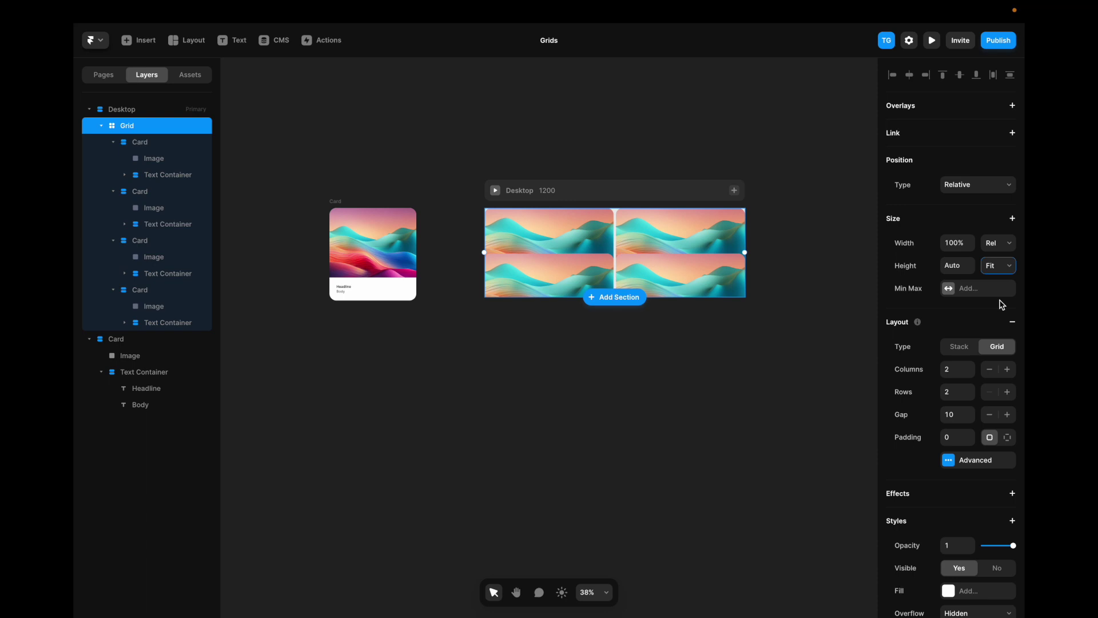
click(957, 464)
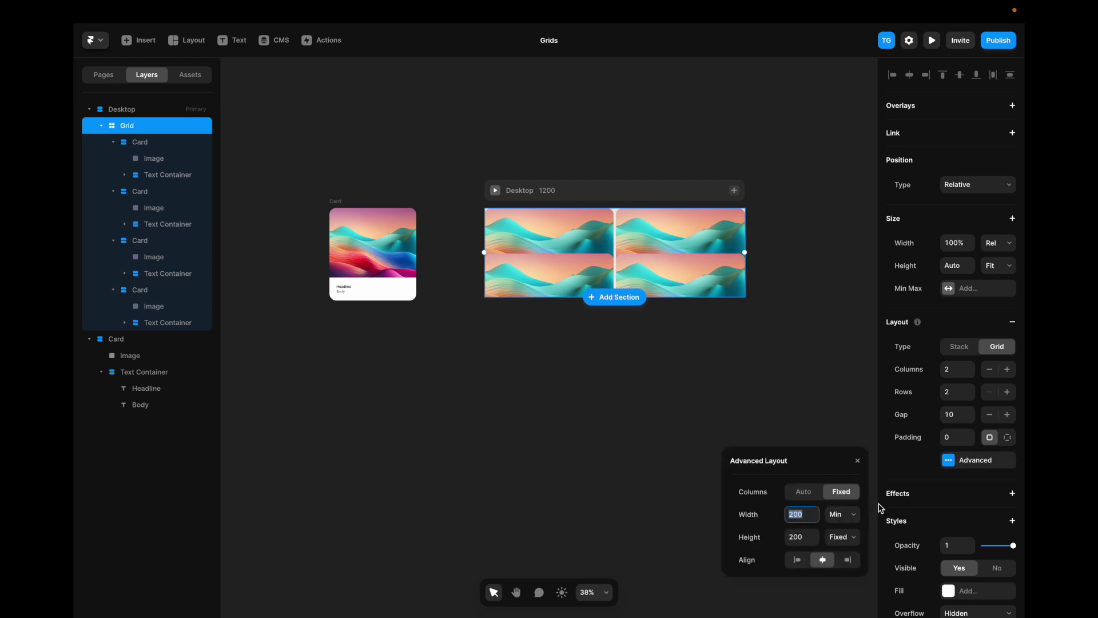
click(843, 542)
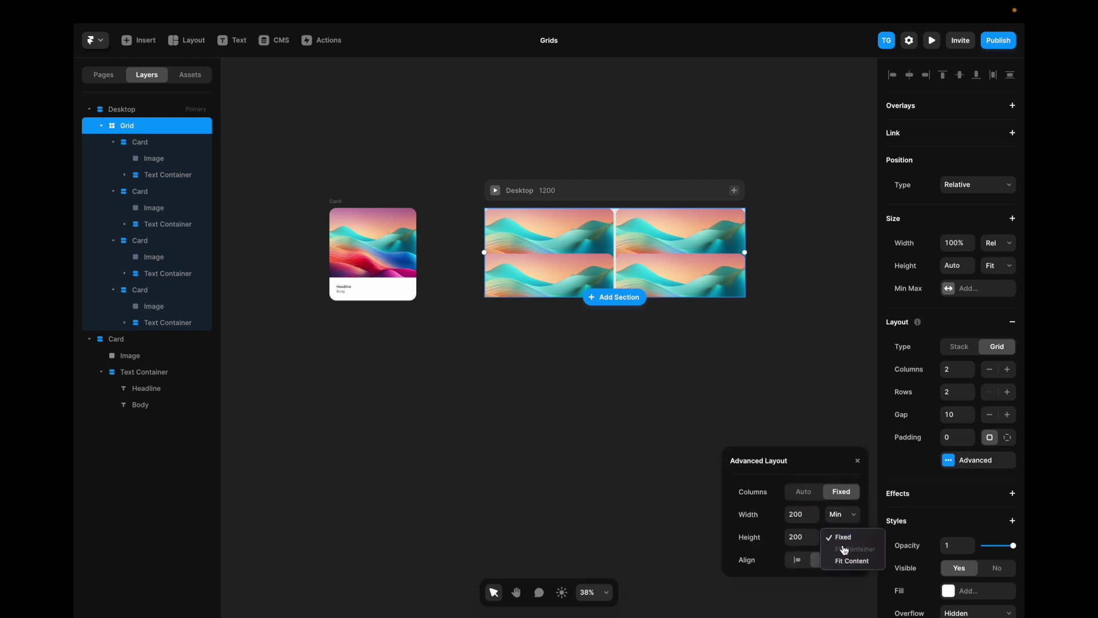
click(847, 559)
Step: Set the grid's gap and padding to 24
click(961, 414)
text(24)
click(956, 436)
text(24)
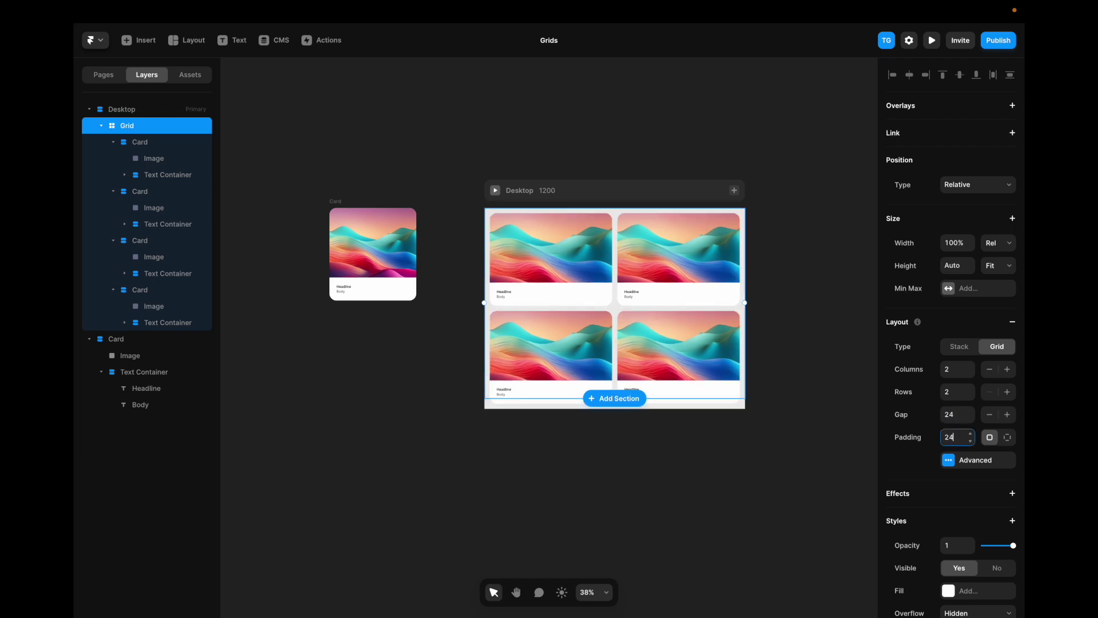
click(807, 320)
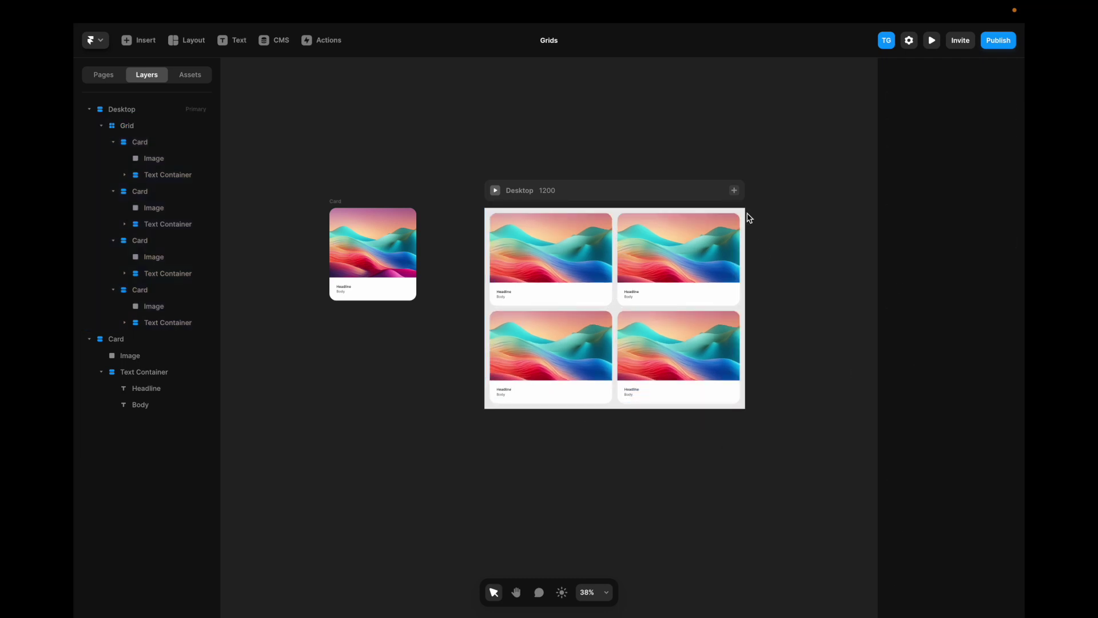
click(735, 191)
Step: Add Tablet and Phone breakpoints beside the Desktop breakpoint
click(731, 213)
click(626, 220)
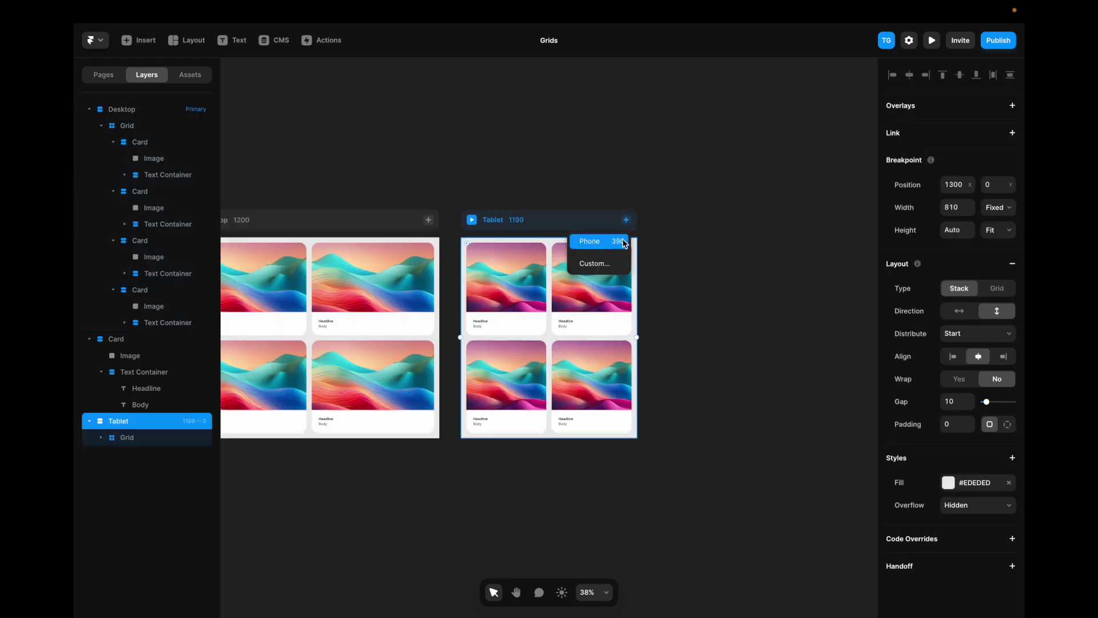
click(622, 241)
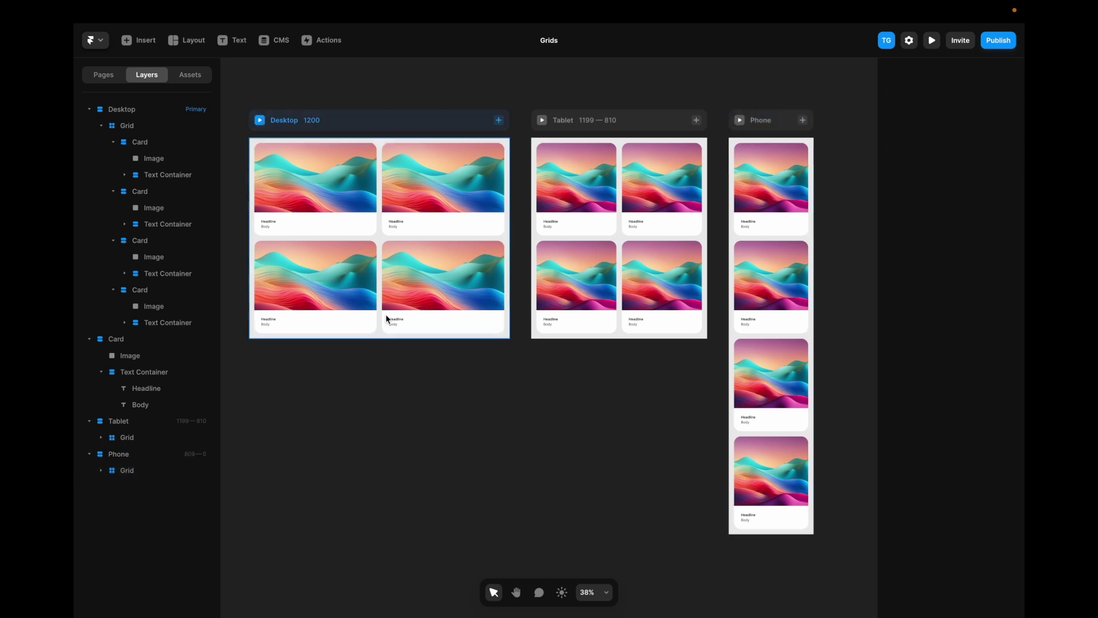
Step: Try 3 columns on the Desktop grid, then set the column count back to 2
click(128, 128)
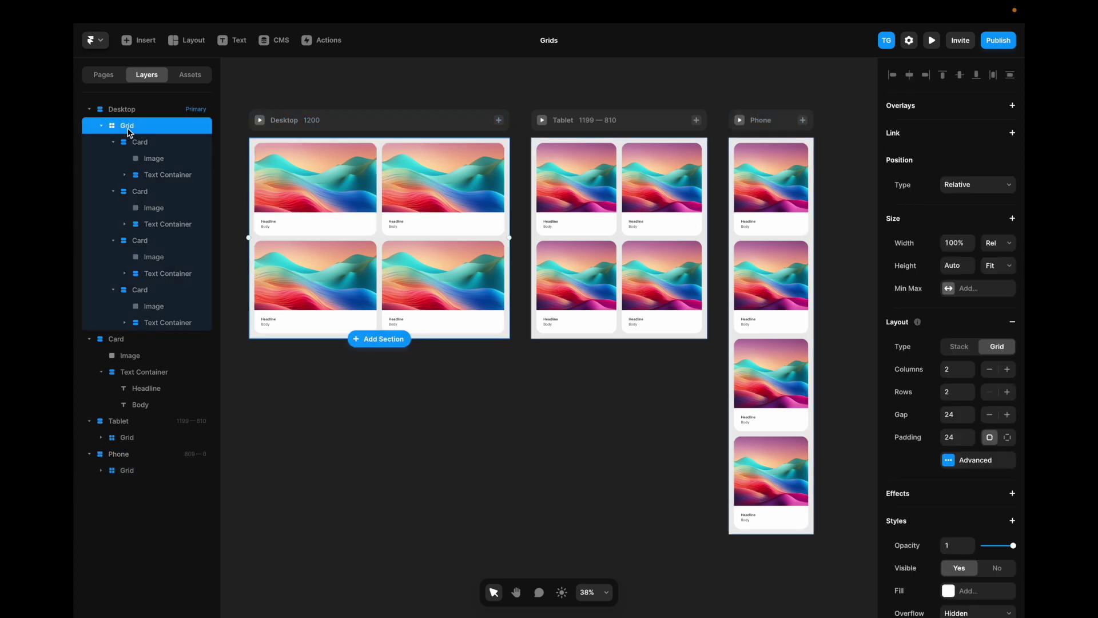
click(957, 370)
text(3)
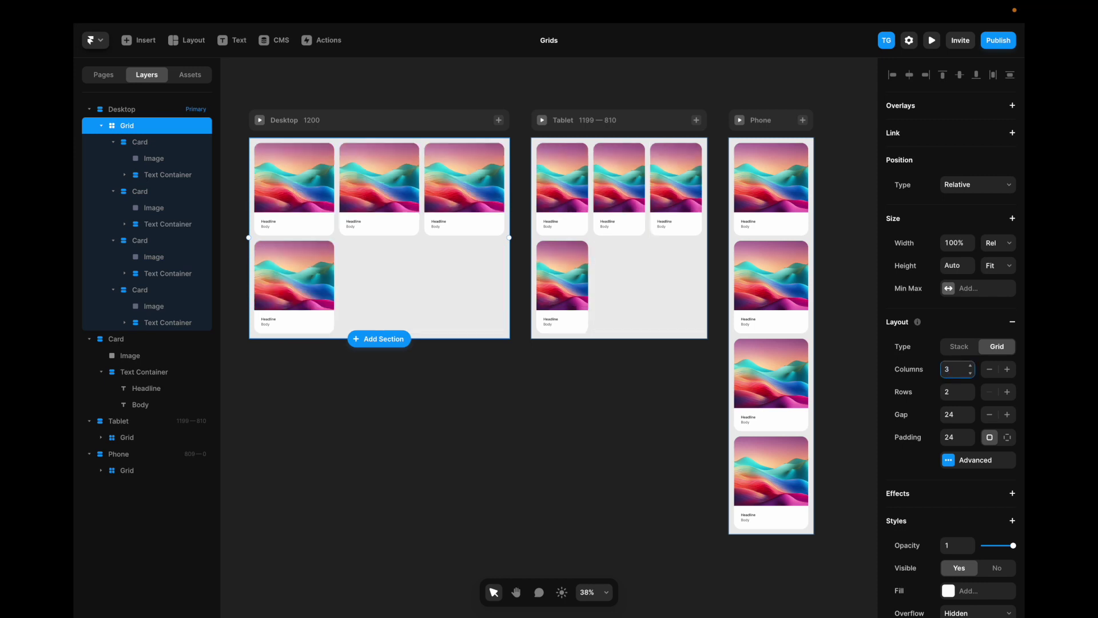
key(BackSpace)
text(2)
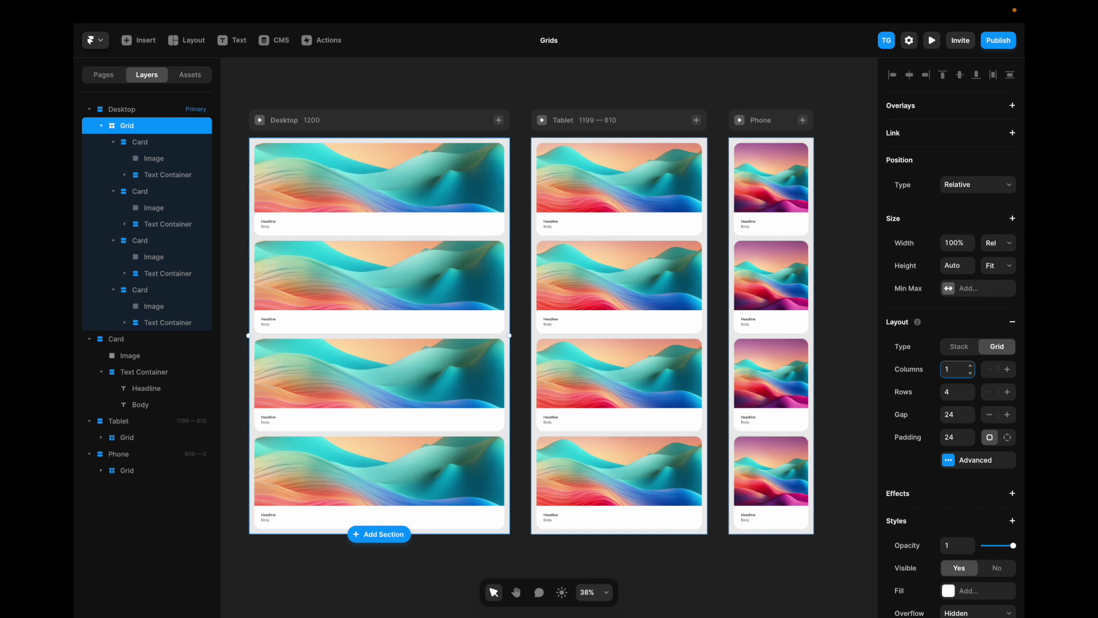
key(BackSpace)
text(2)
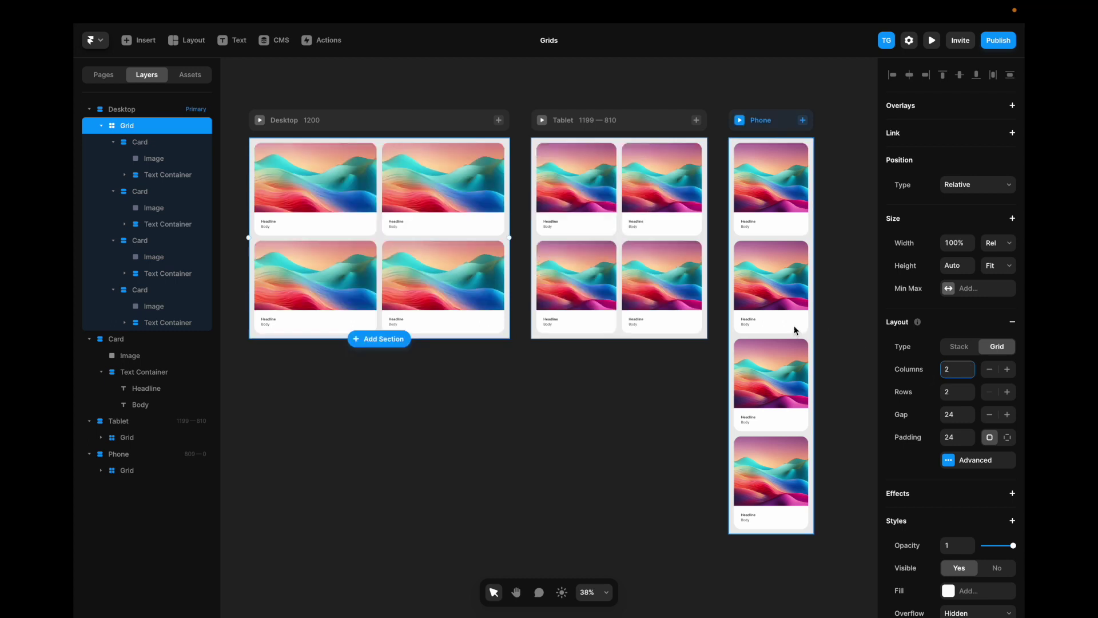
Step: Make the first card span 2 columns and set the grid to 3 columns
click(147, 144)
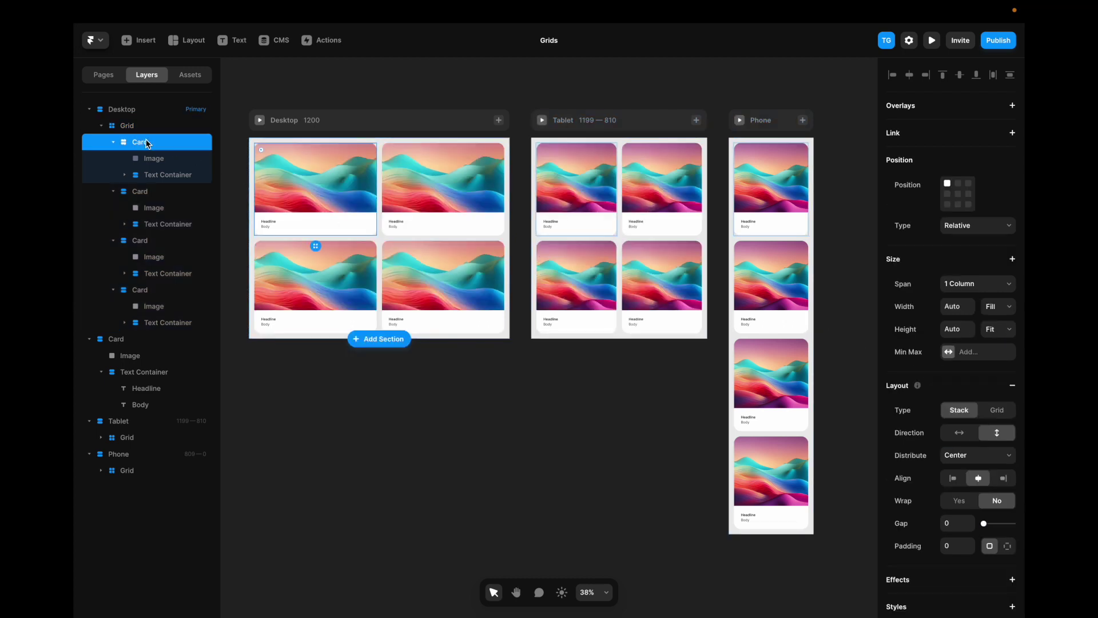
click(988, 288)
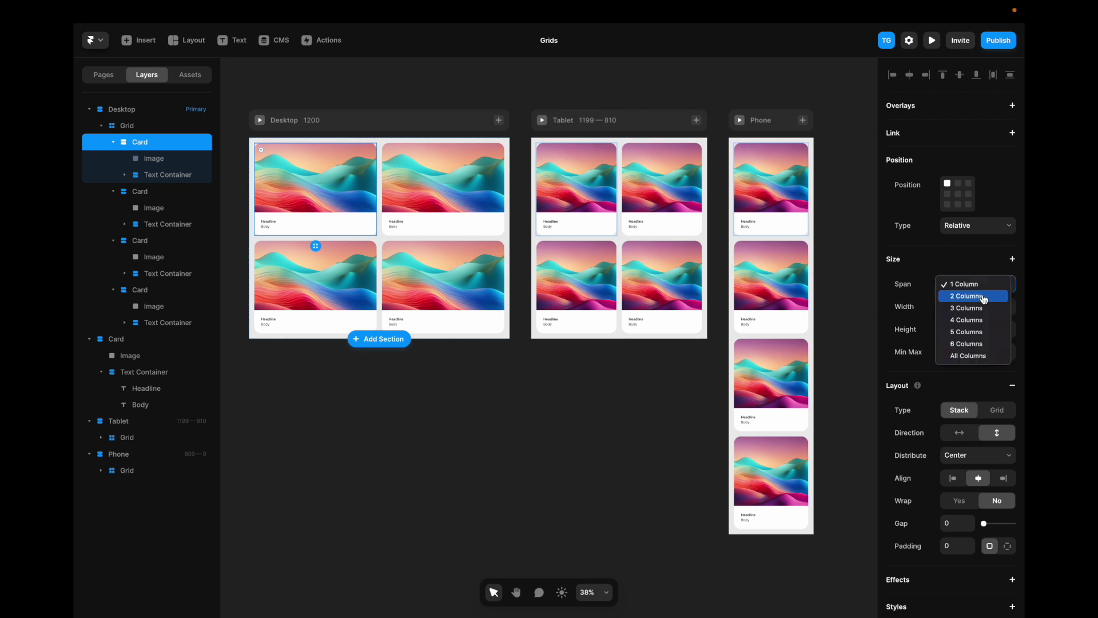
click(972, 297)
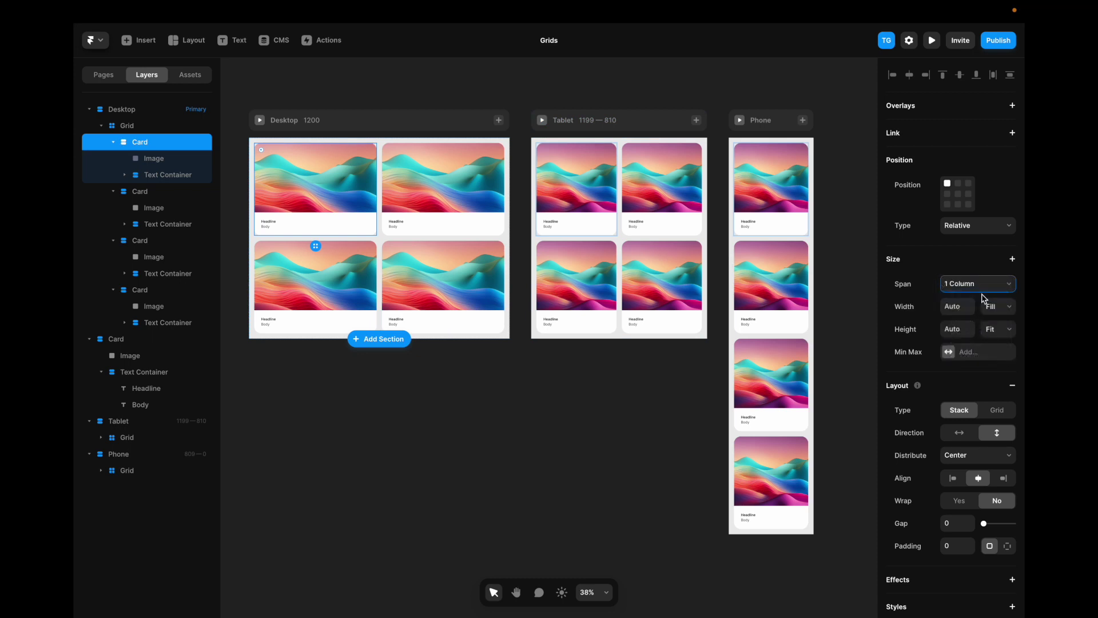
click(135, 127)
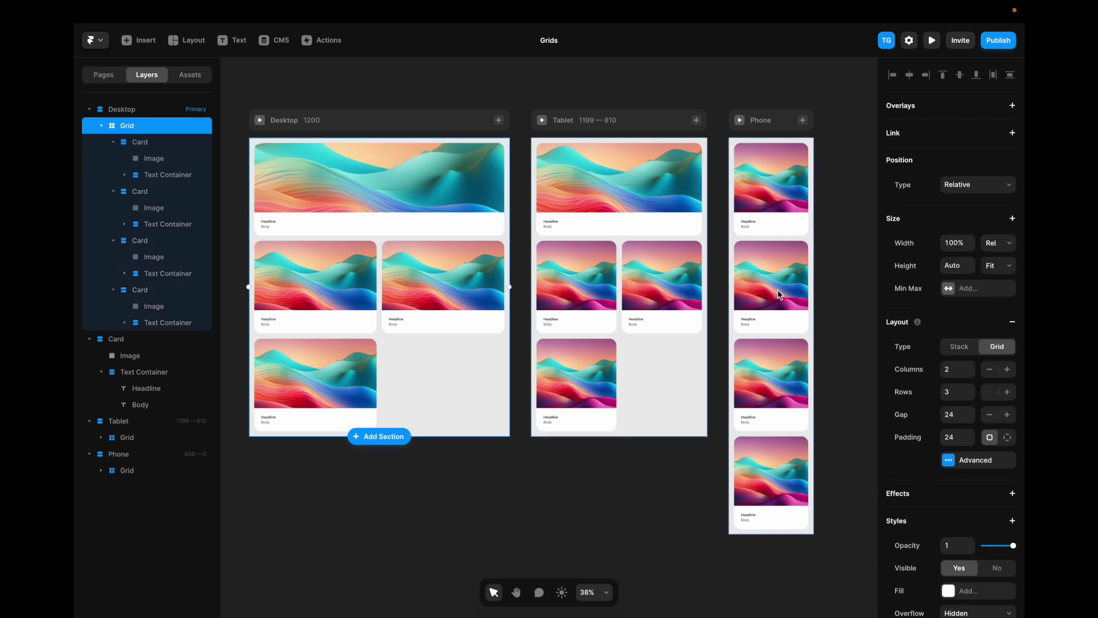
click(961, 374)
text(3)
Step: Make the fourth card span 2 columns too
click(403, 280)
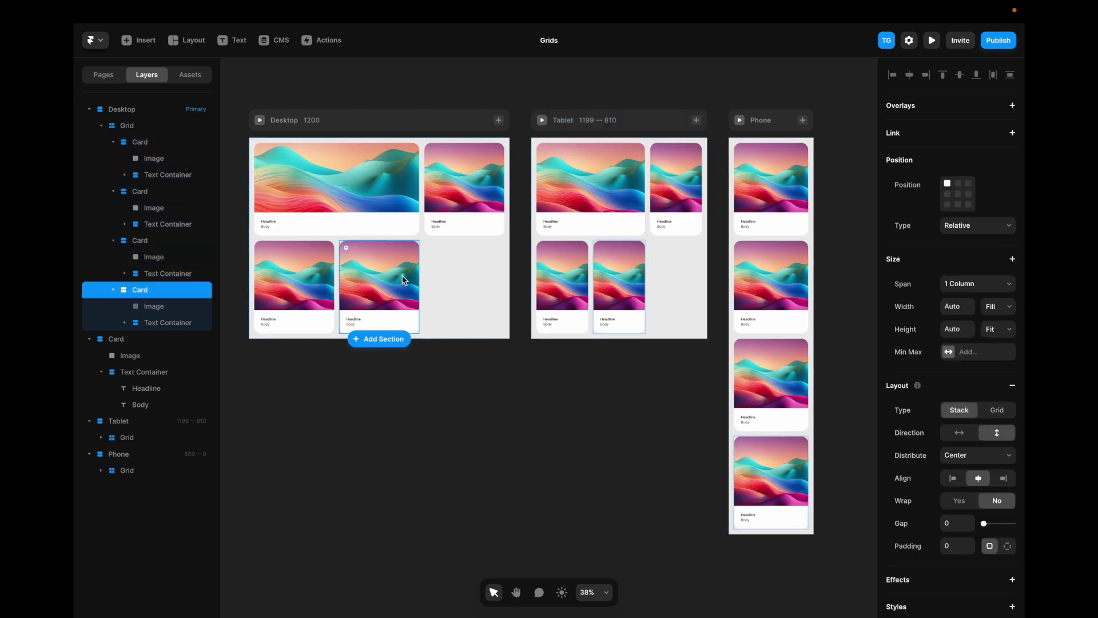
click(976, 284)
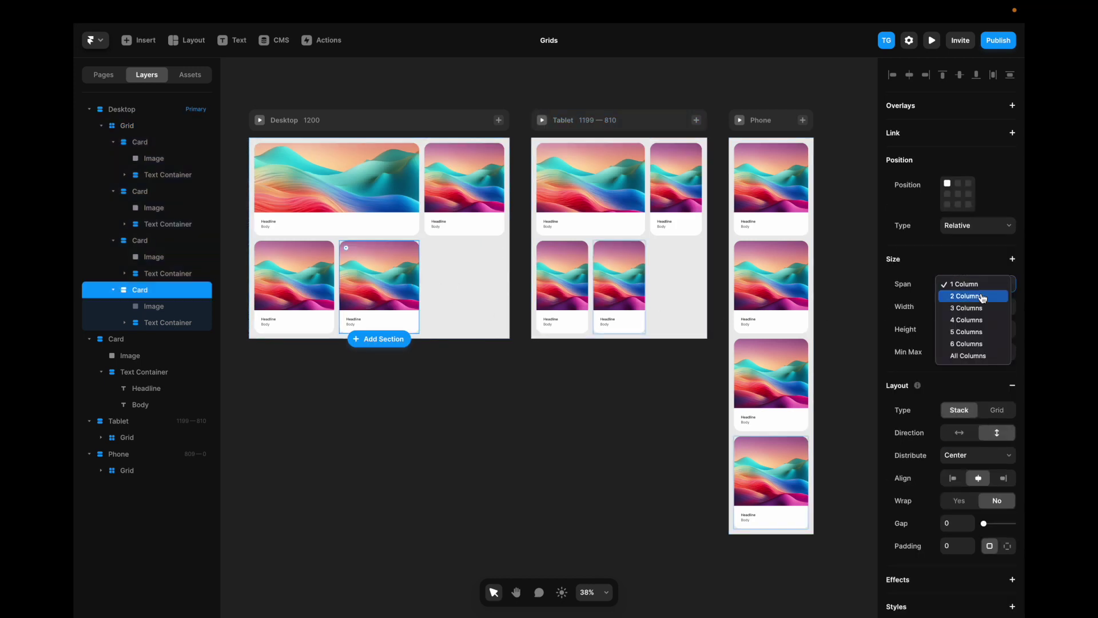
click(982, 297)
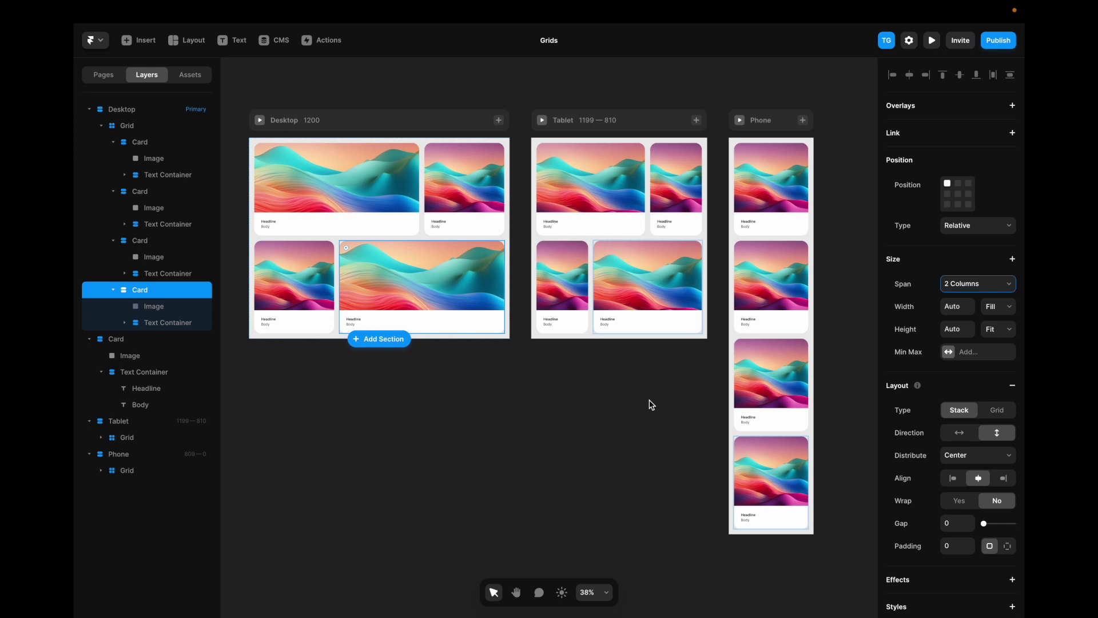